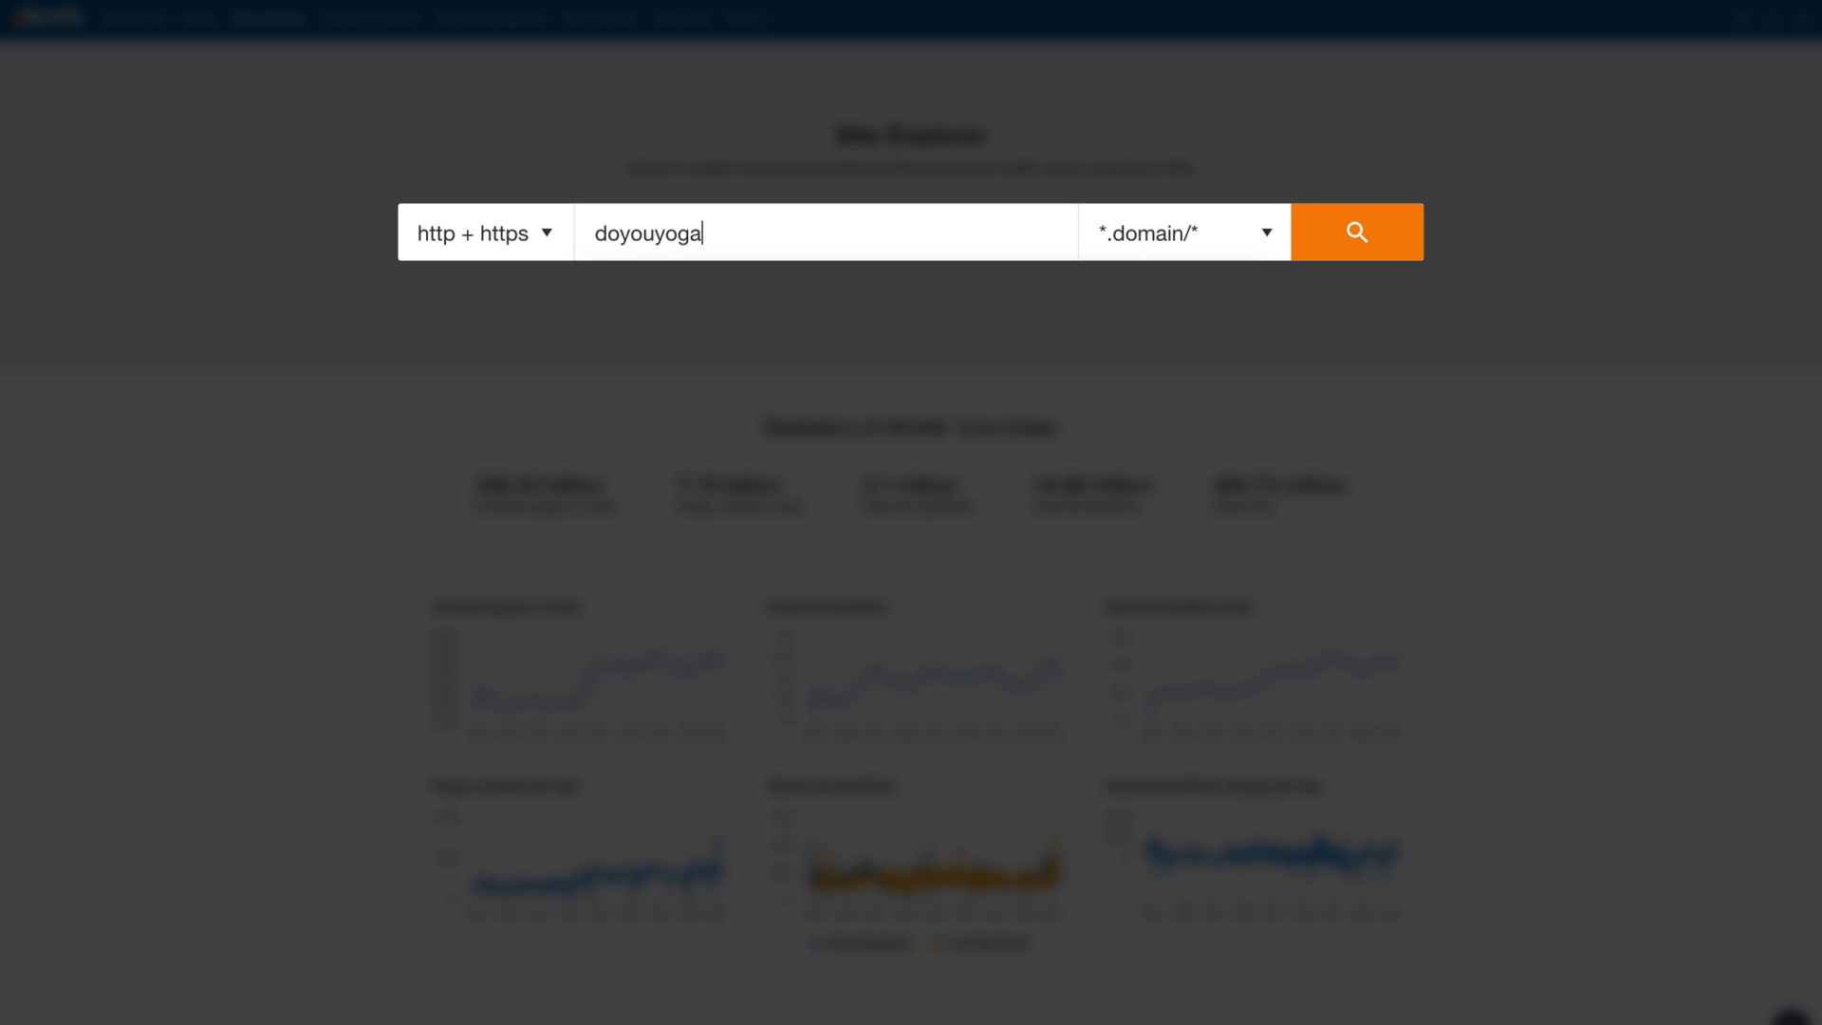
Look up doyouyoga.com in Site Explorer and list its top pages for all countries.
{"action": "key", "text": "Return"}
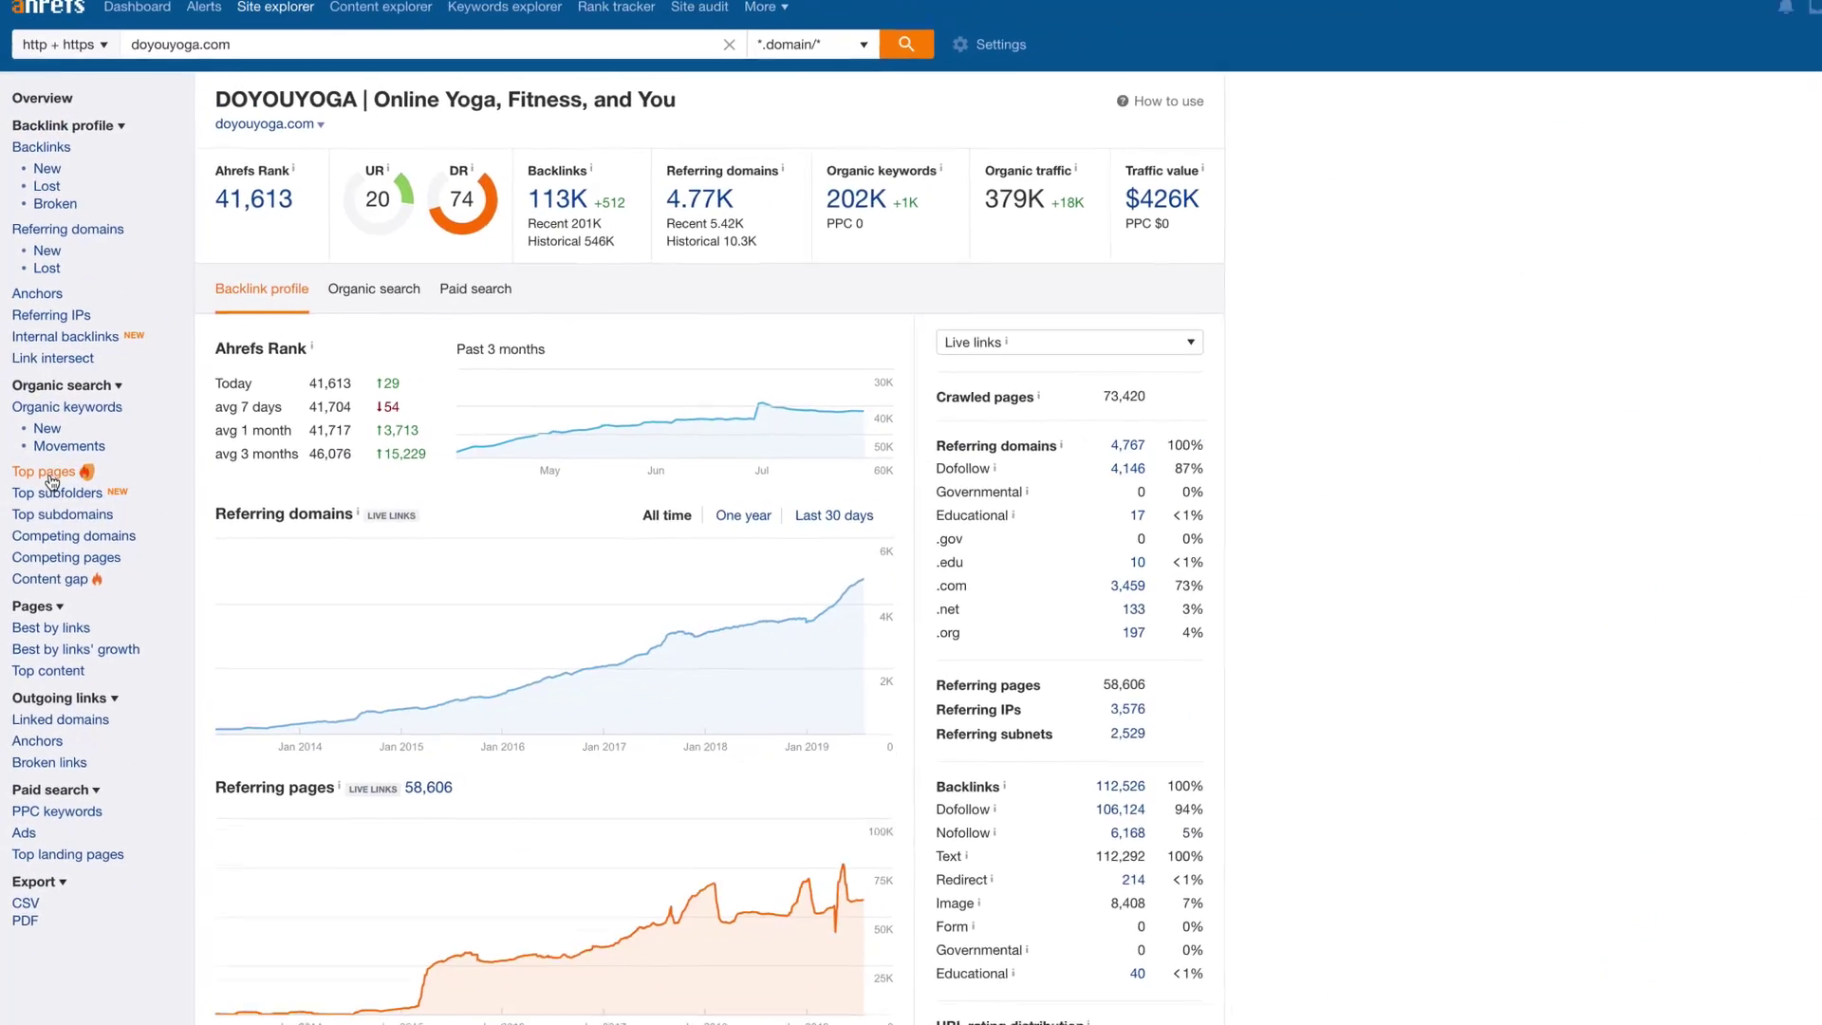
{"action": "left_click", "coordinate": [102, 472]}
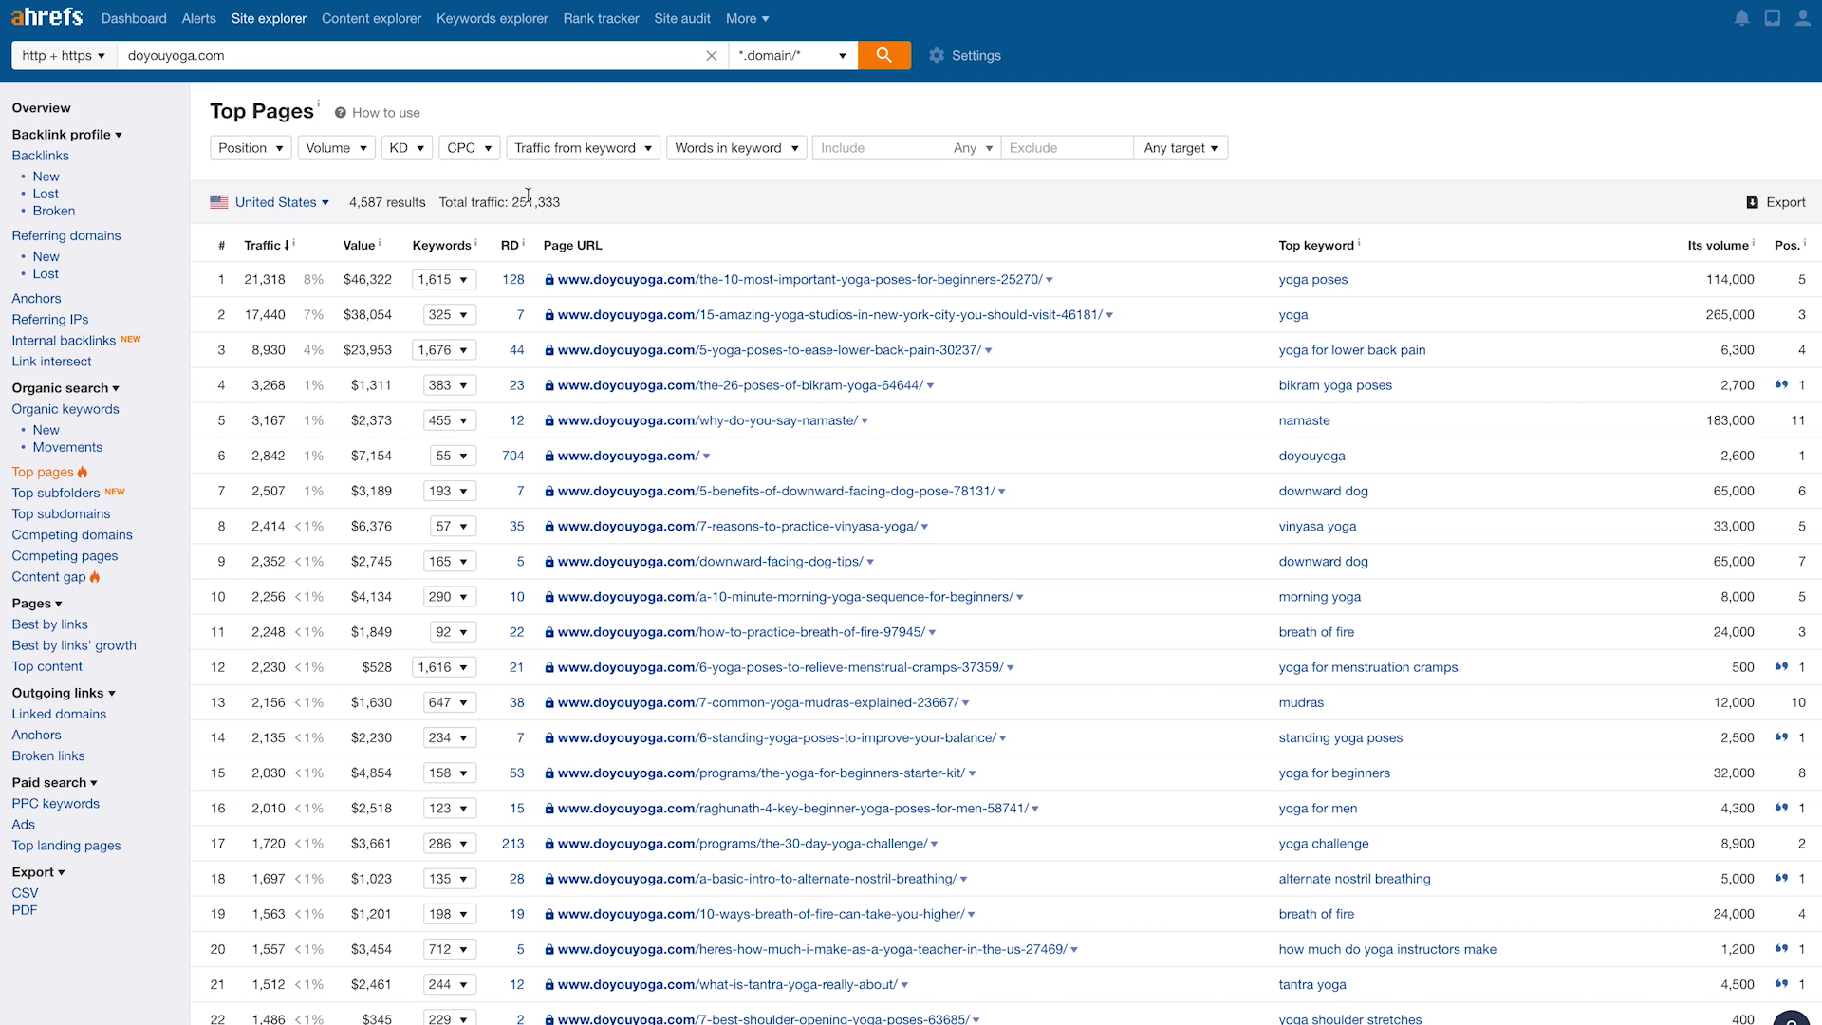
{"action": "left_click", "coordinate": [282, 202]}
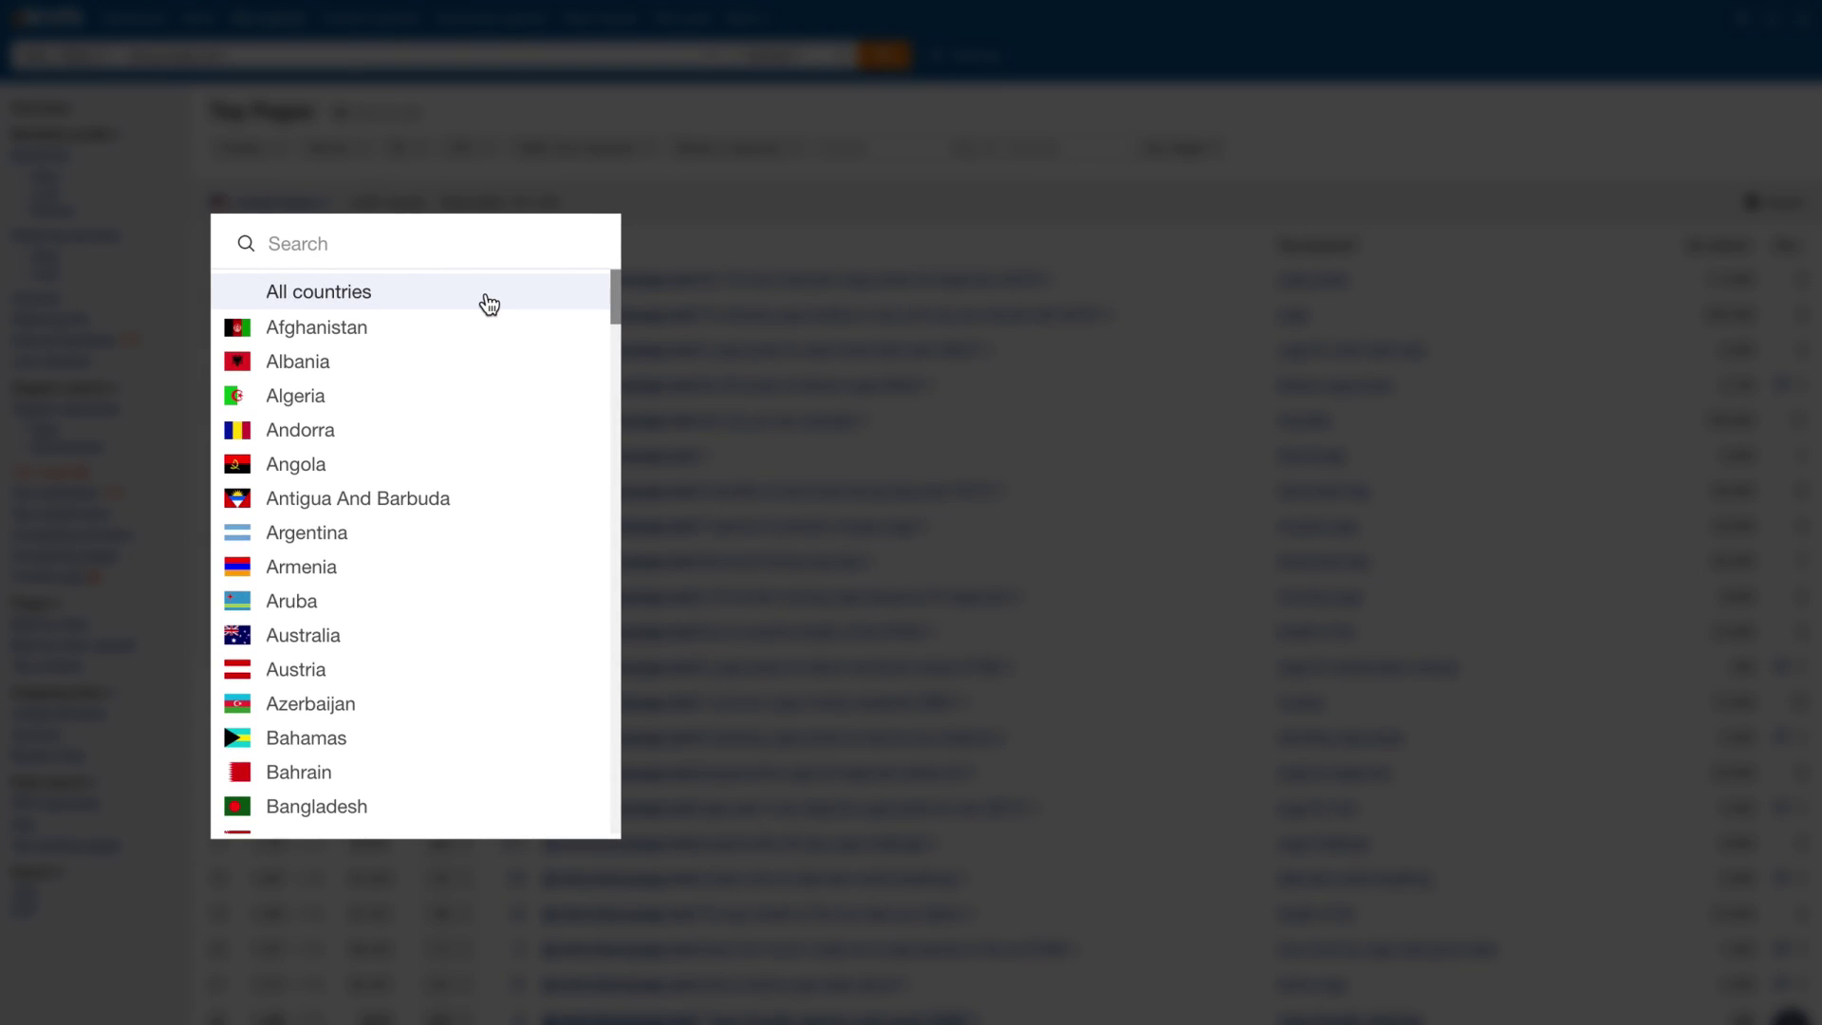
{"action": "left_click", "coordinate": [482, 296]}
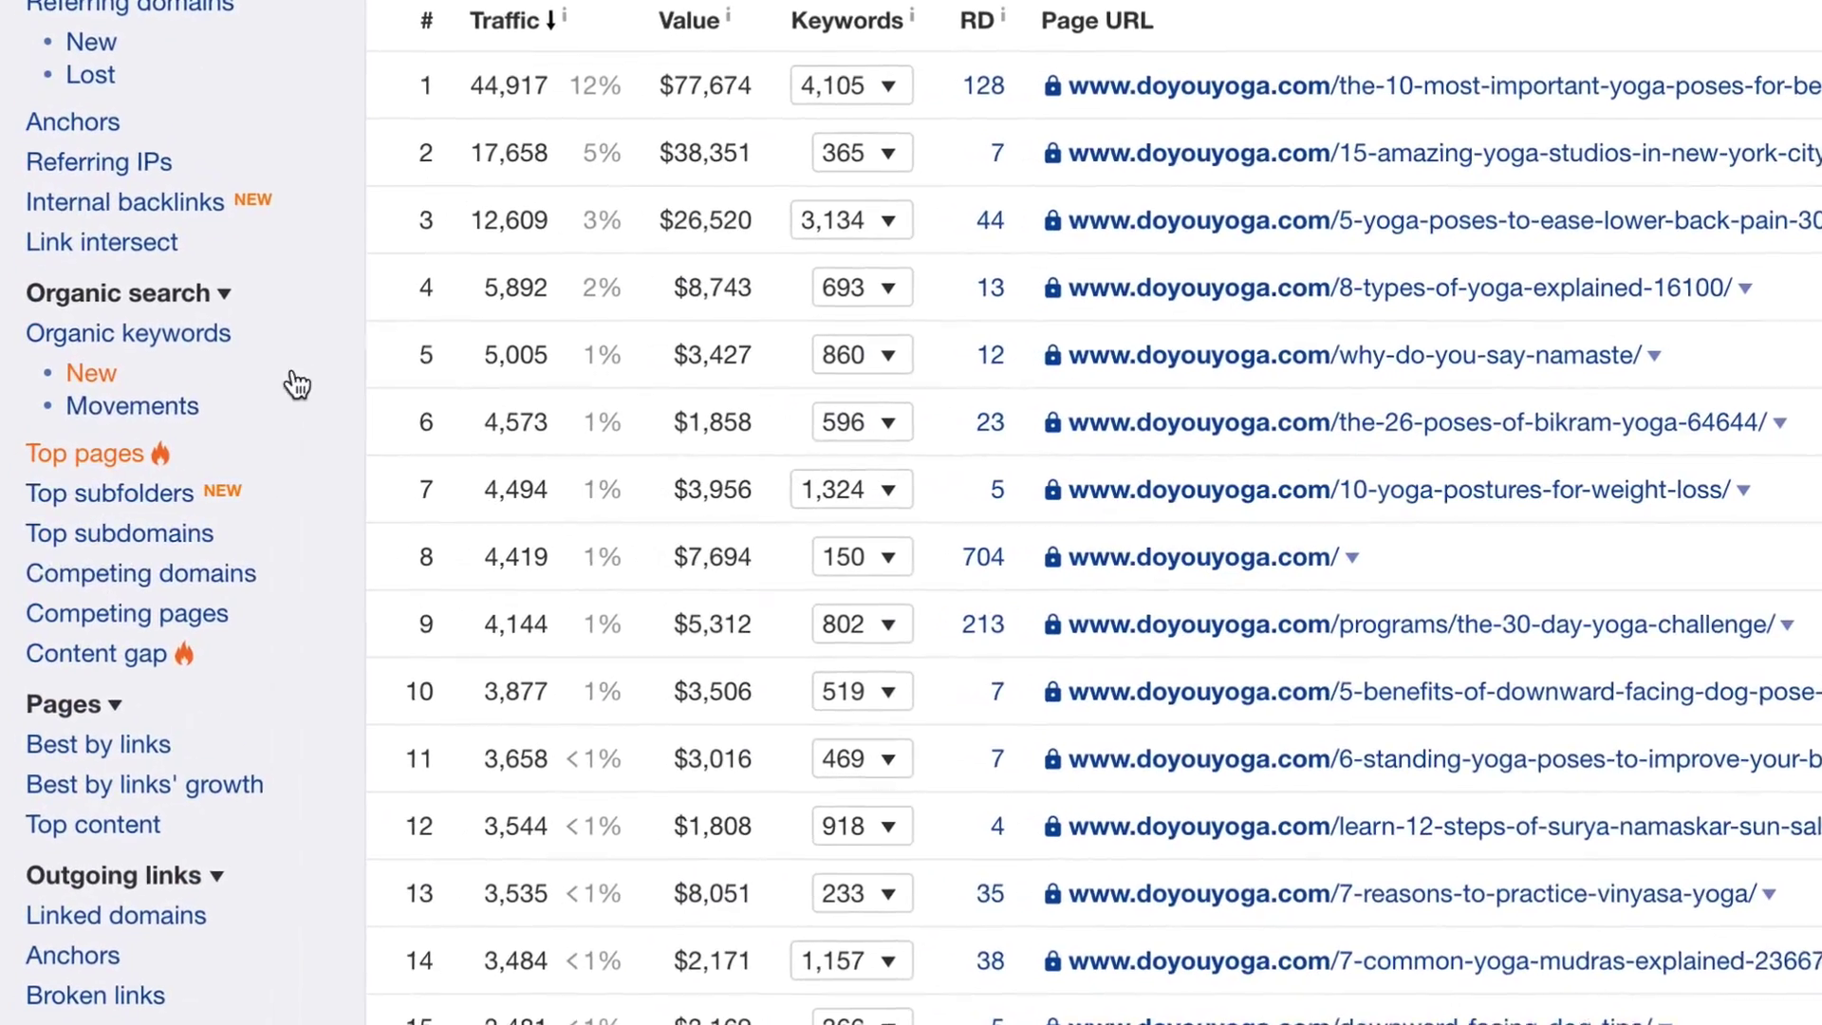
Open the Competing domains report for doyouyoga.com.
{"action": "left_click", "coordinate": [126, 535]}
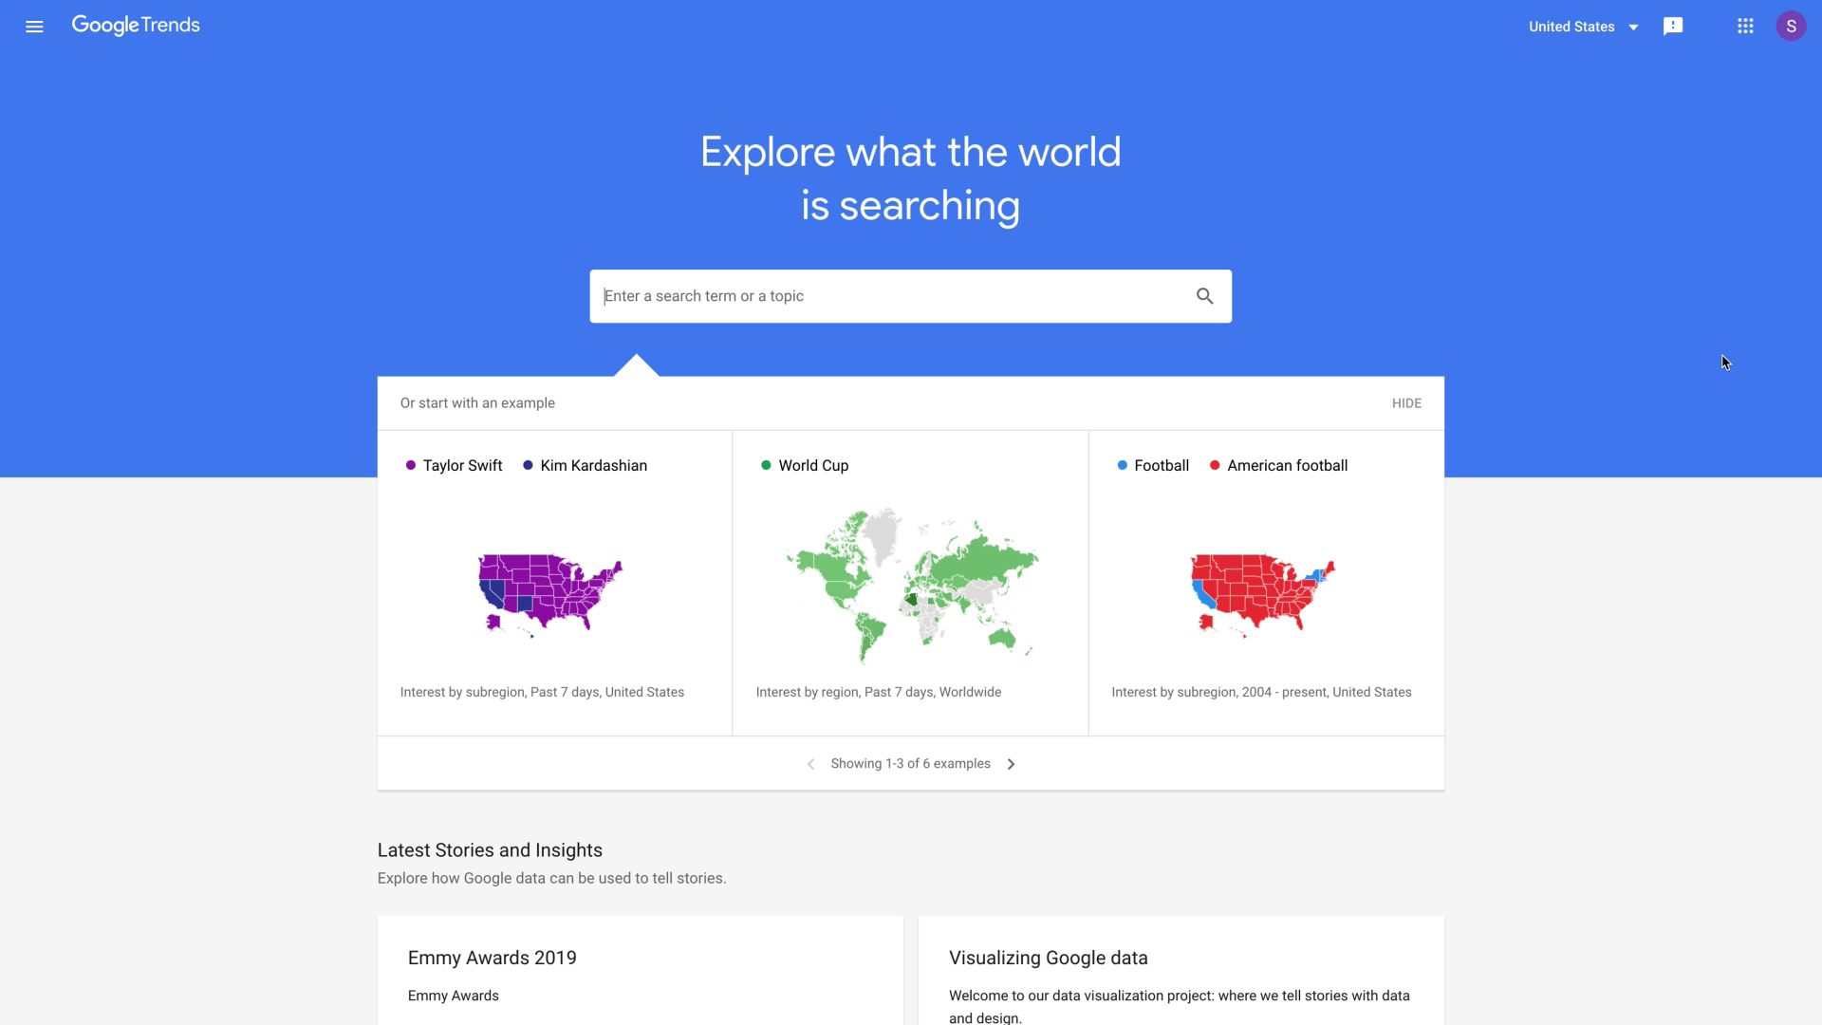
Switch to Google Trends, search for "weight loss" and browse further into its rising related queries.
{"action": "type", "text": "loss"}
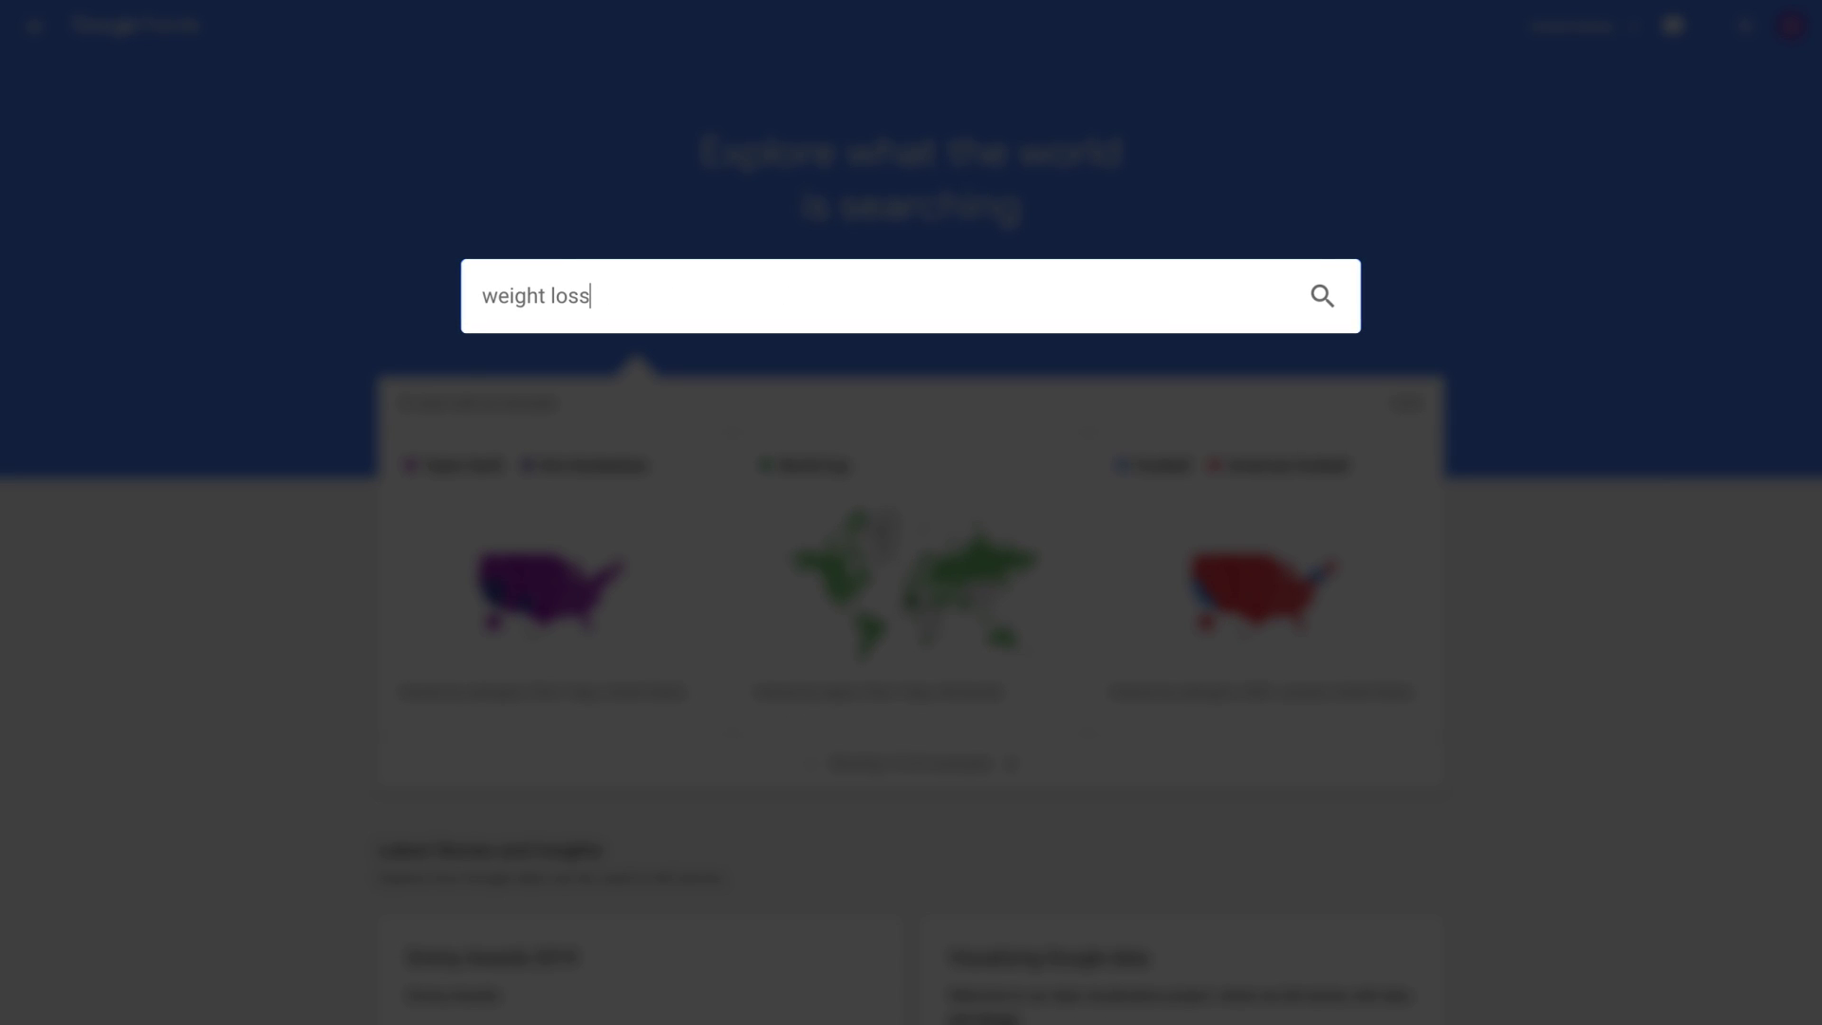
{"action": "key", "text": "Return"}
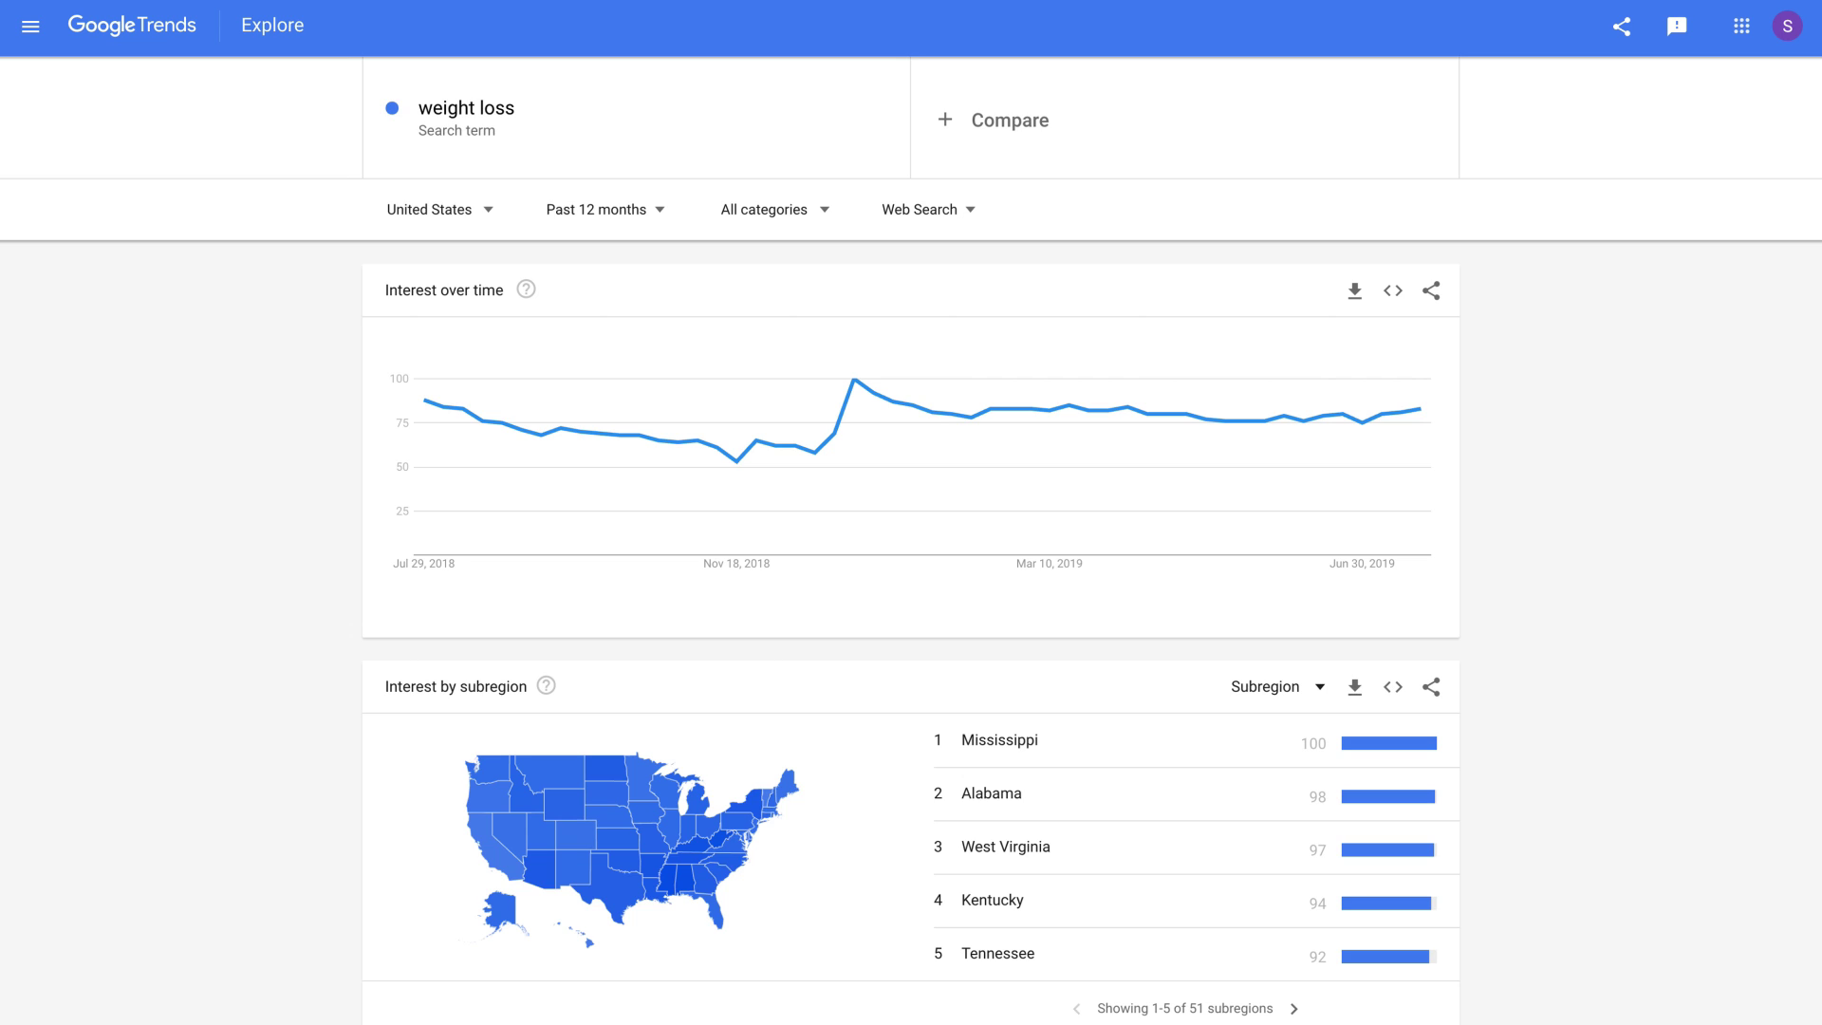
{"action": "scroll", "coordinate": [1742, 425], "scroll_direction": "down", "scroll_amount": 4}
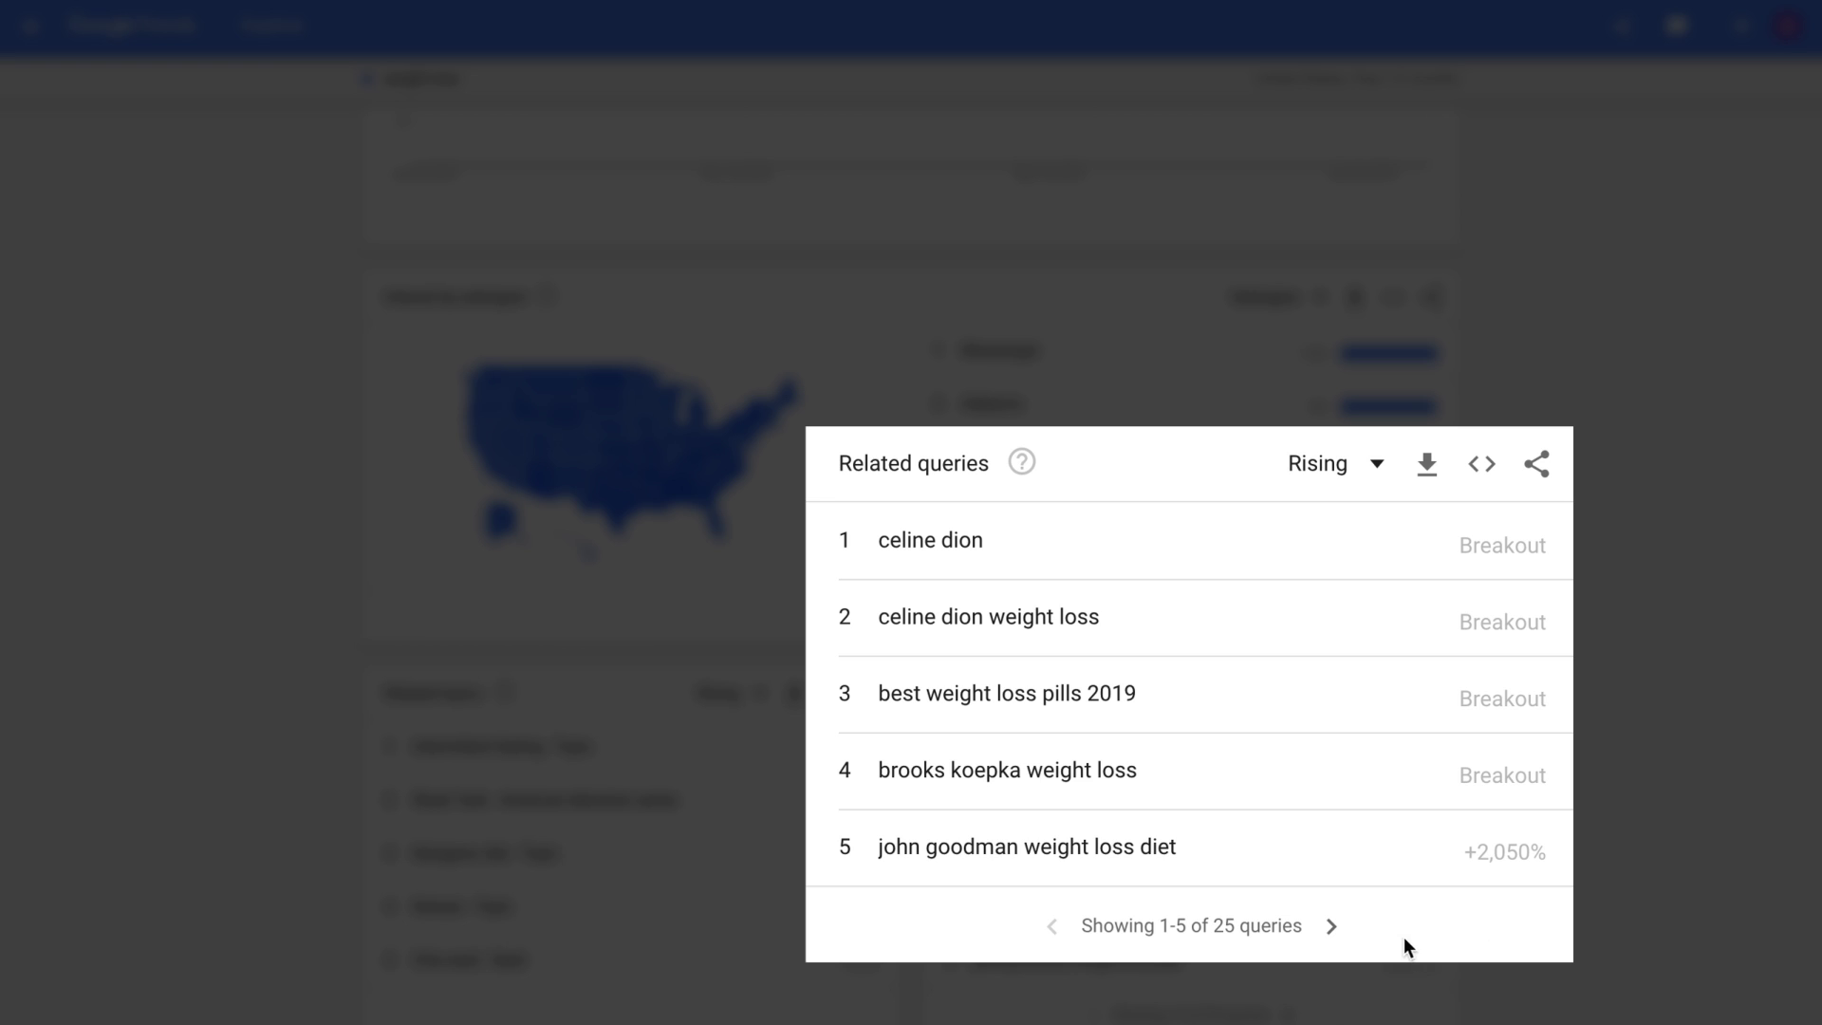
{"action": "left_click", "coordinate": [1332, 928]}
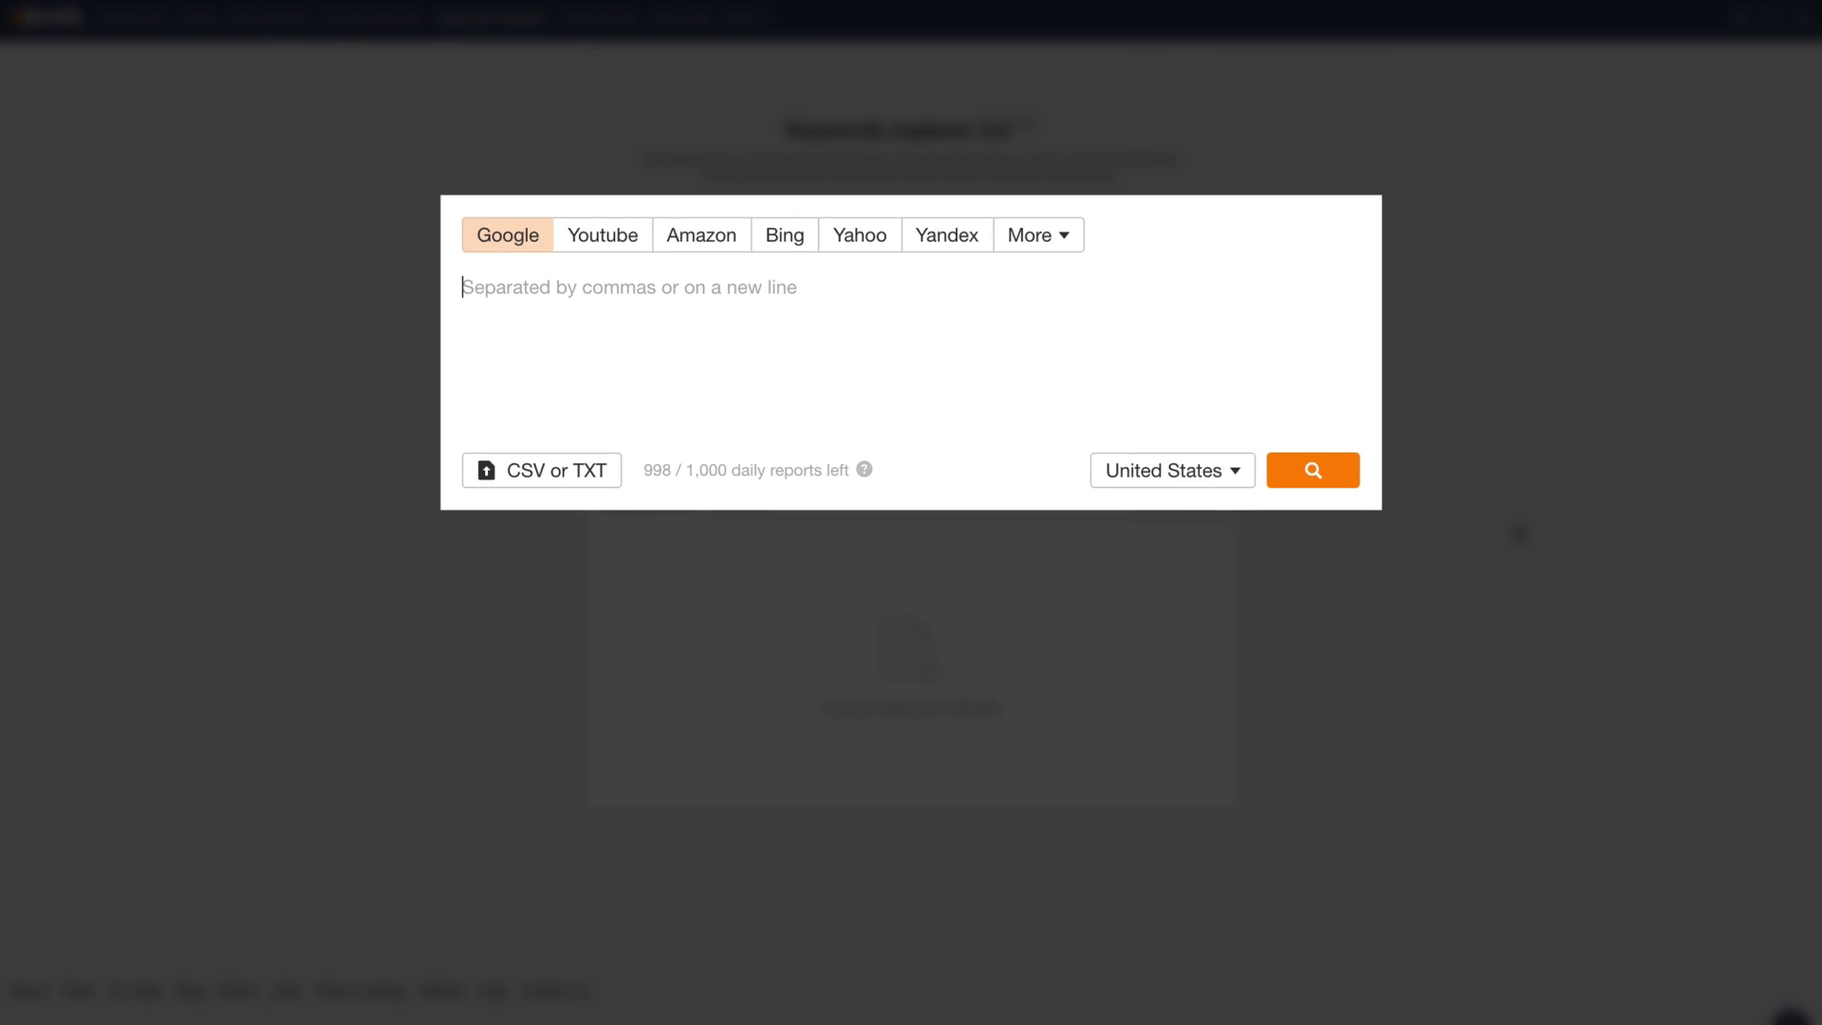
Look up "weight loss, lose weight" for Google in the United States in Ahrefs Keywords Explorer and show the Phrase match ideas.
{"action": "type", "text": "weight loss, lo"}
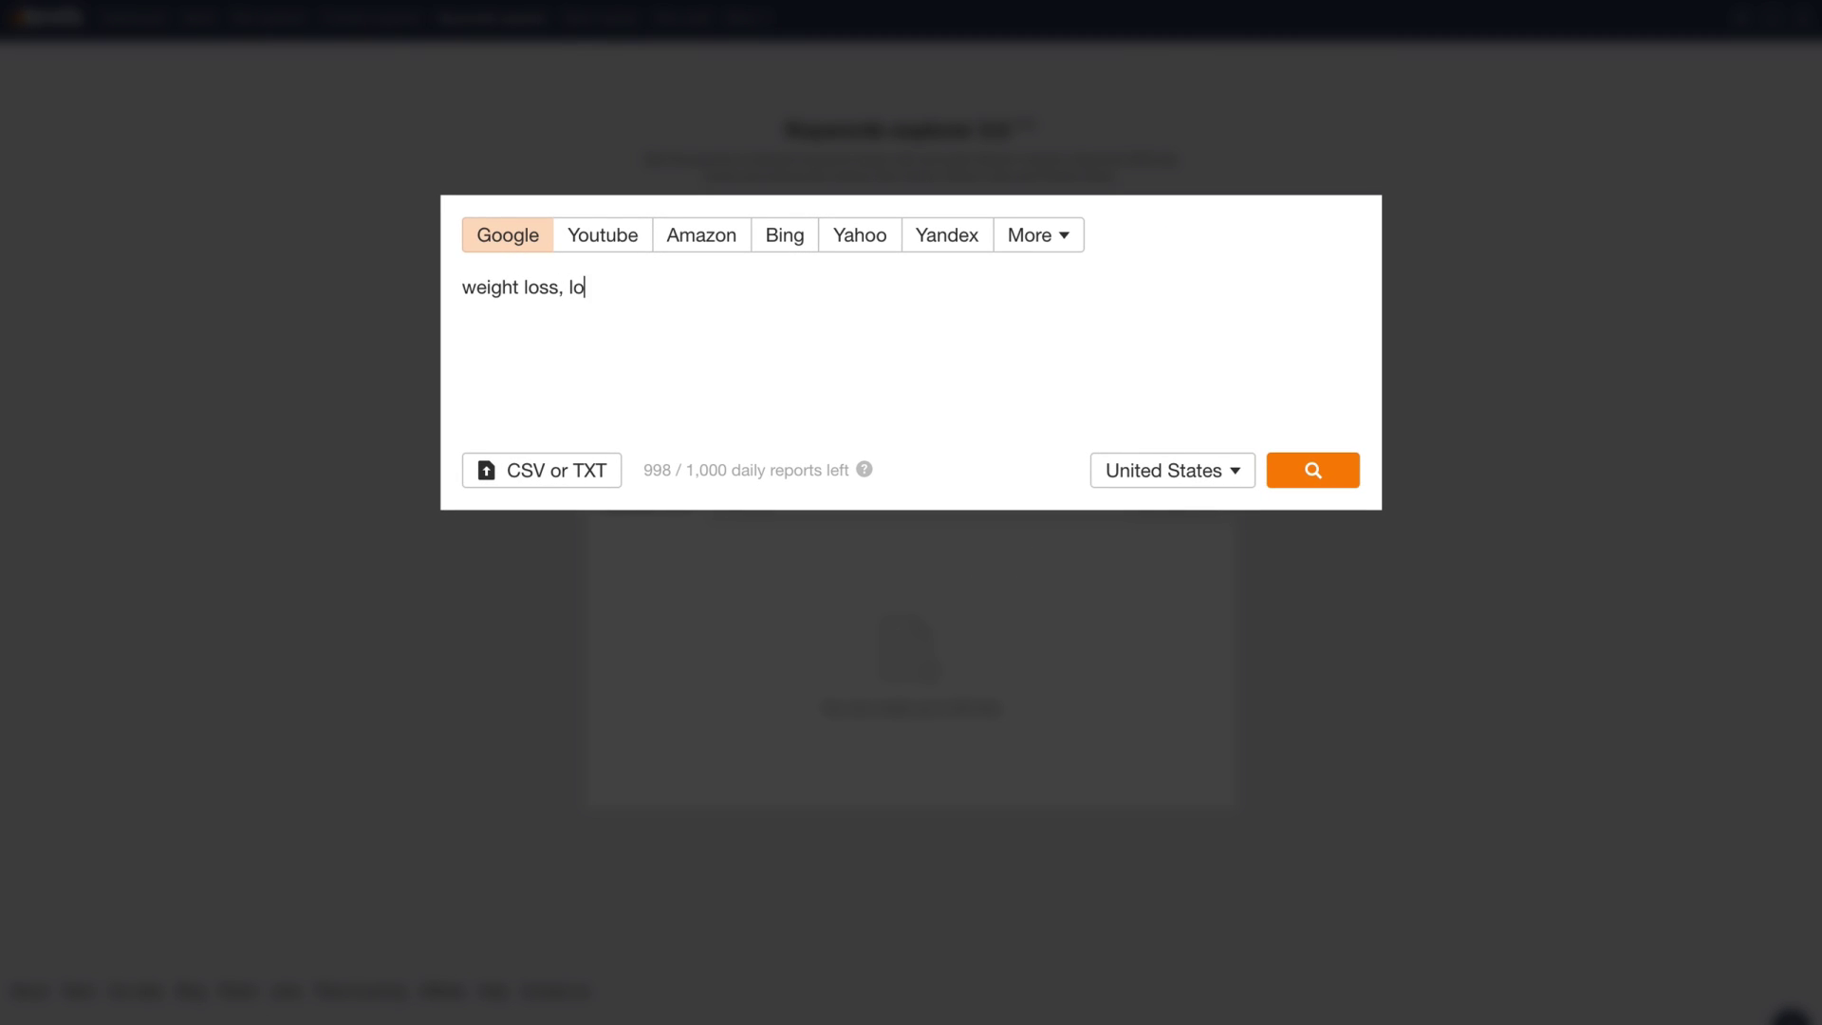
{"action": "type", "text": "se weight"}
{"action": "key", "text": "Return"}
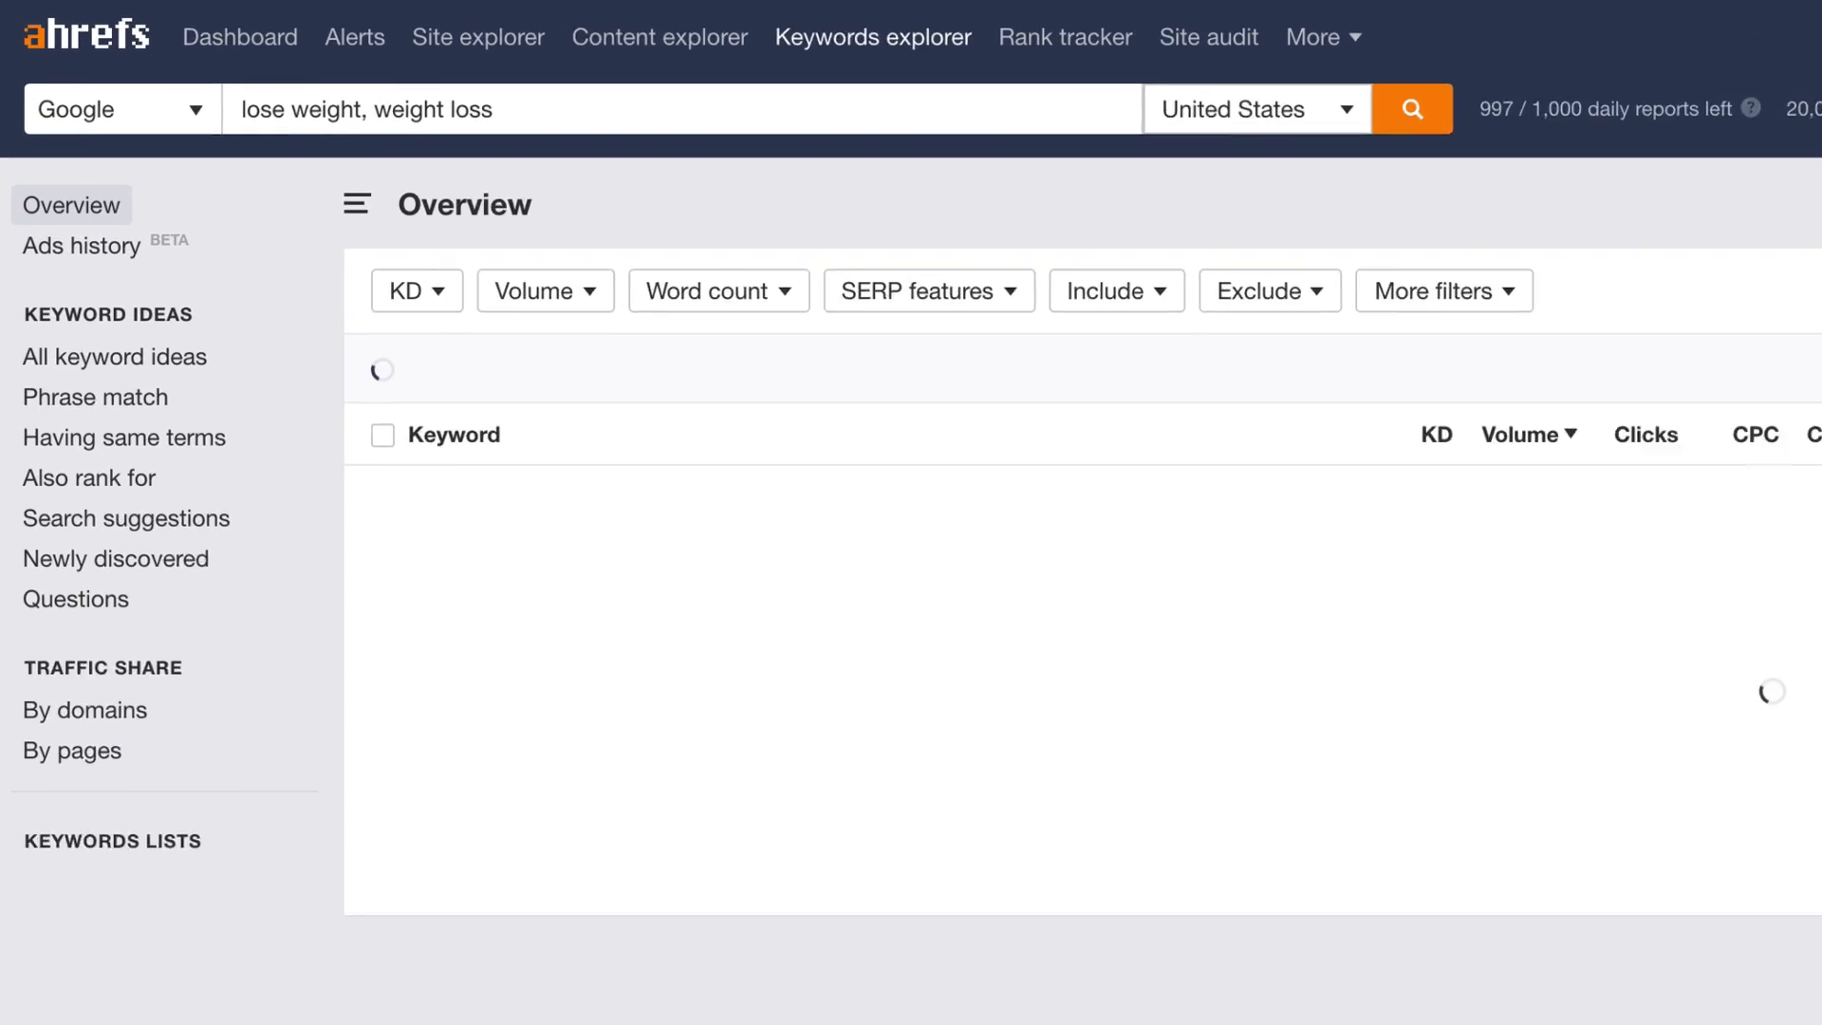
{"action": "left_click", "coordinate": [101, 397]}
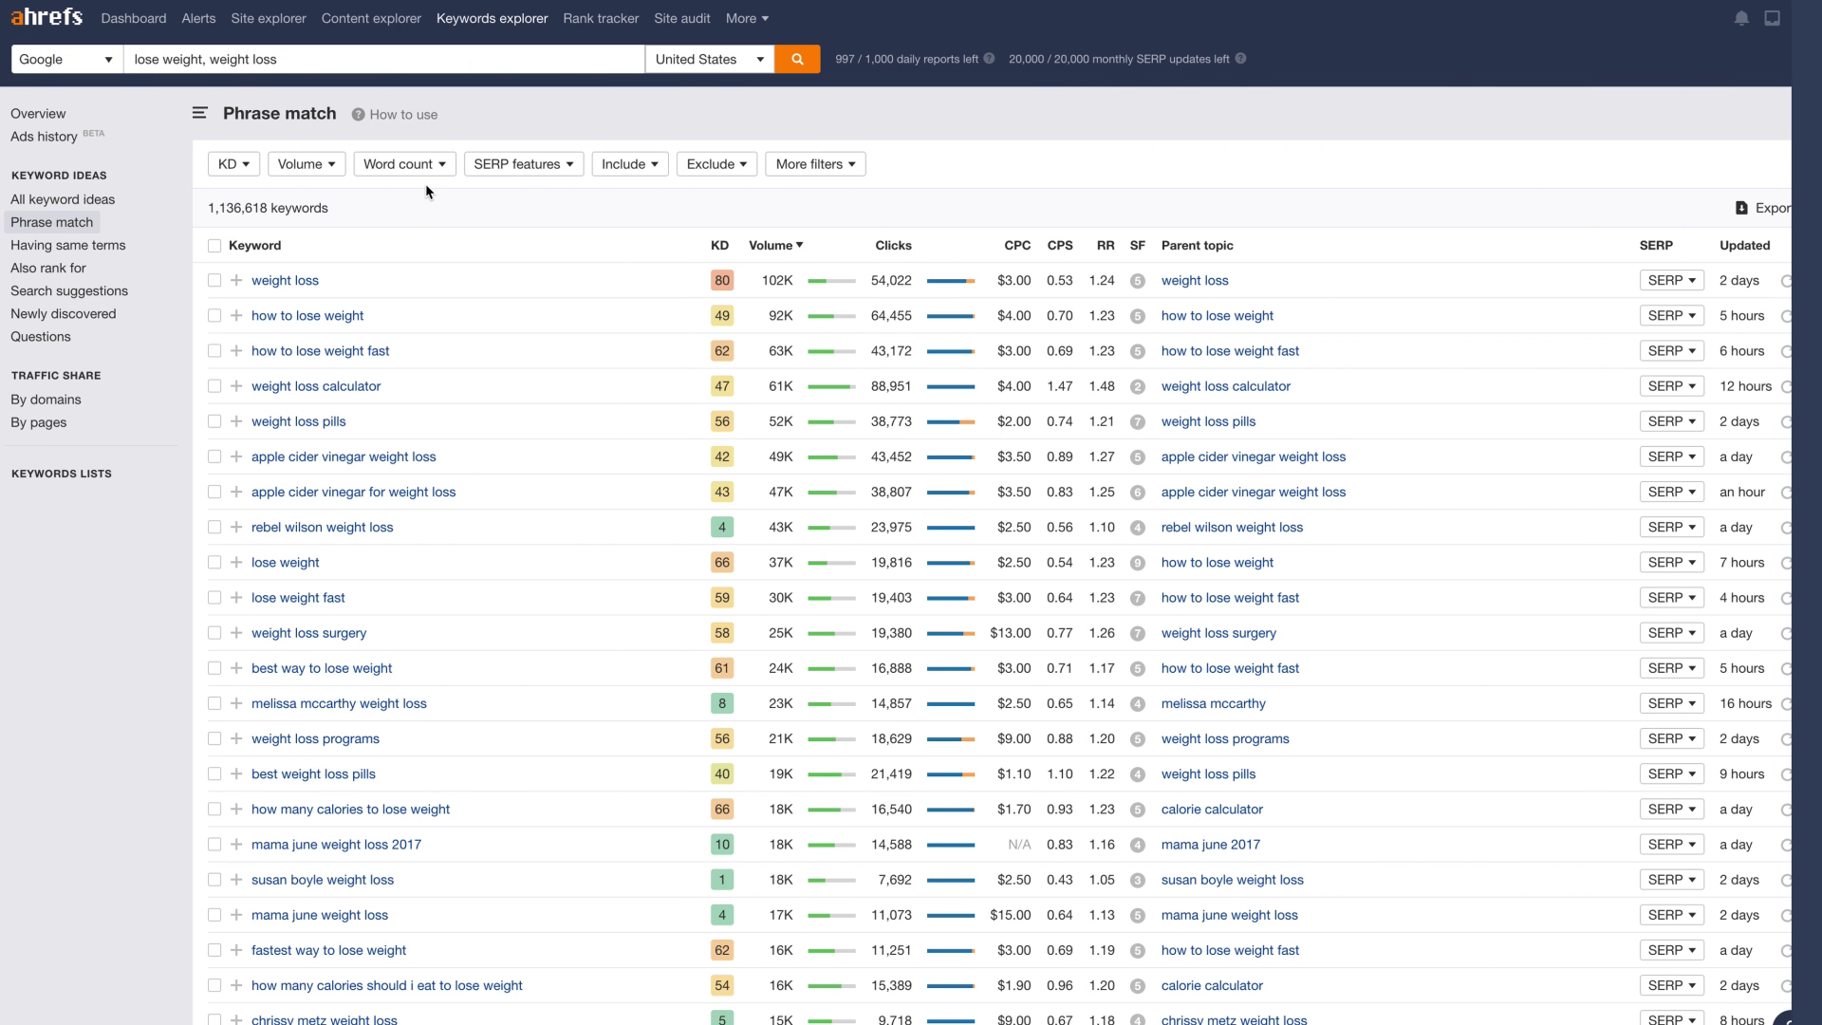
Filter the phrase match keywords to a word count of exactly 4.
{"action": "left_click", "coordinate": [422, 167]}
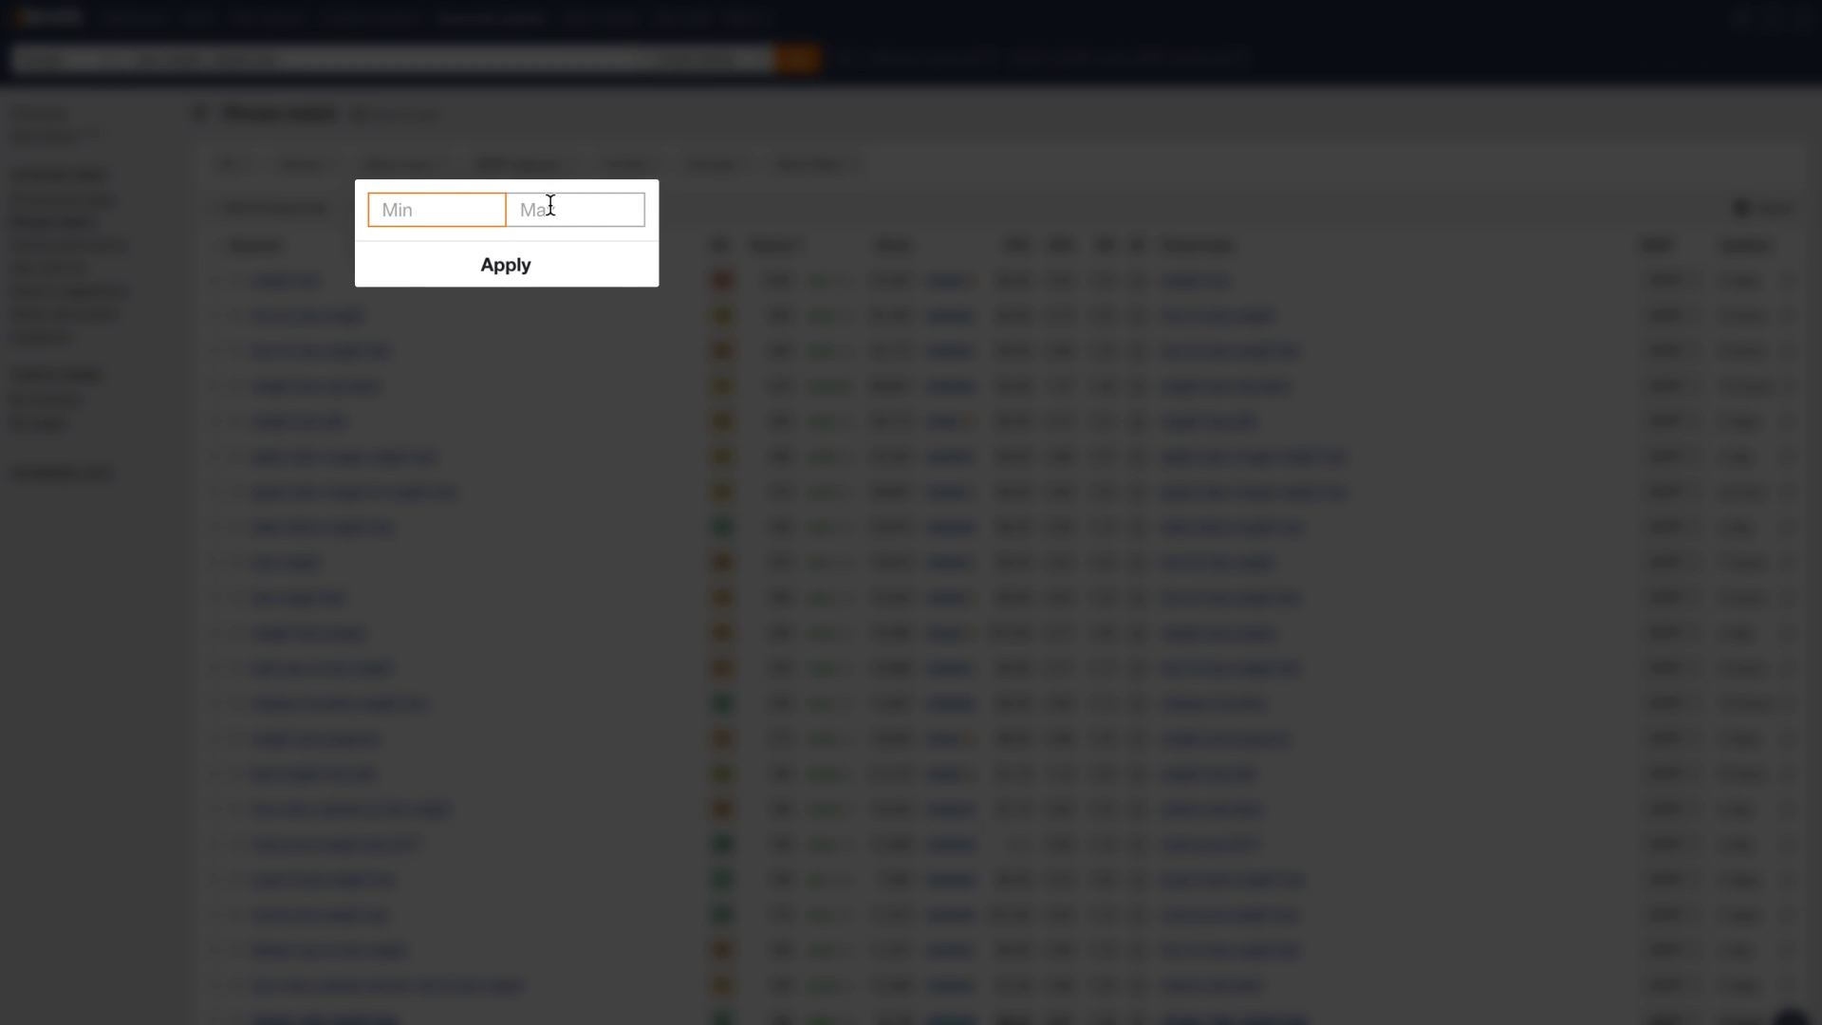
{"action": "type", "text": "4"}
{"action": "left_click", "coordinate": [535, 208]}
{"action": "type", "text": "4"}
{"action": "left_click", "coordinate": [552, 279]}
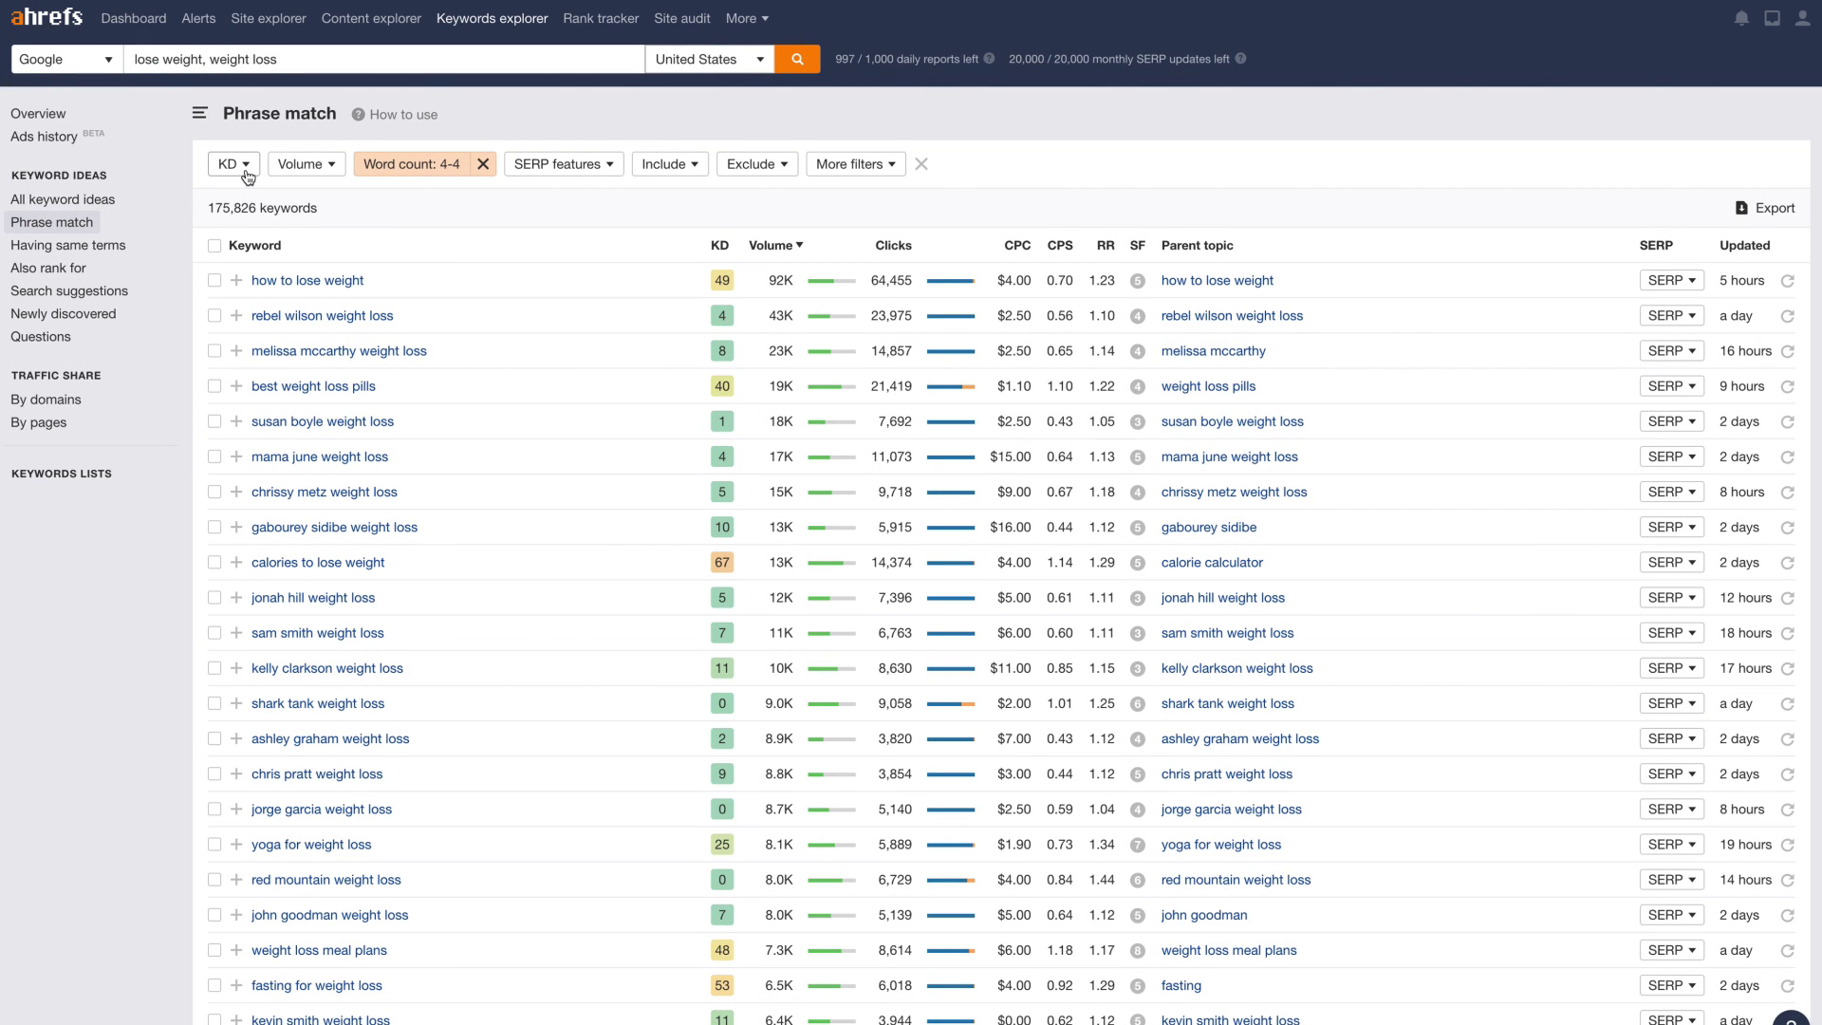
Limit the phrase match keywords to a maximum keyword difficulty (KD) of 10.
{"action": "left_click", "coordinate": [245, 171]}
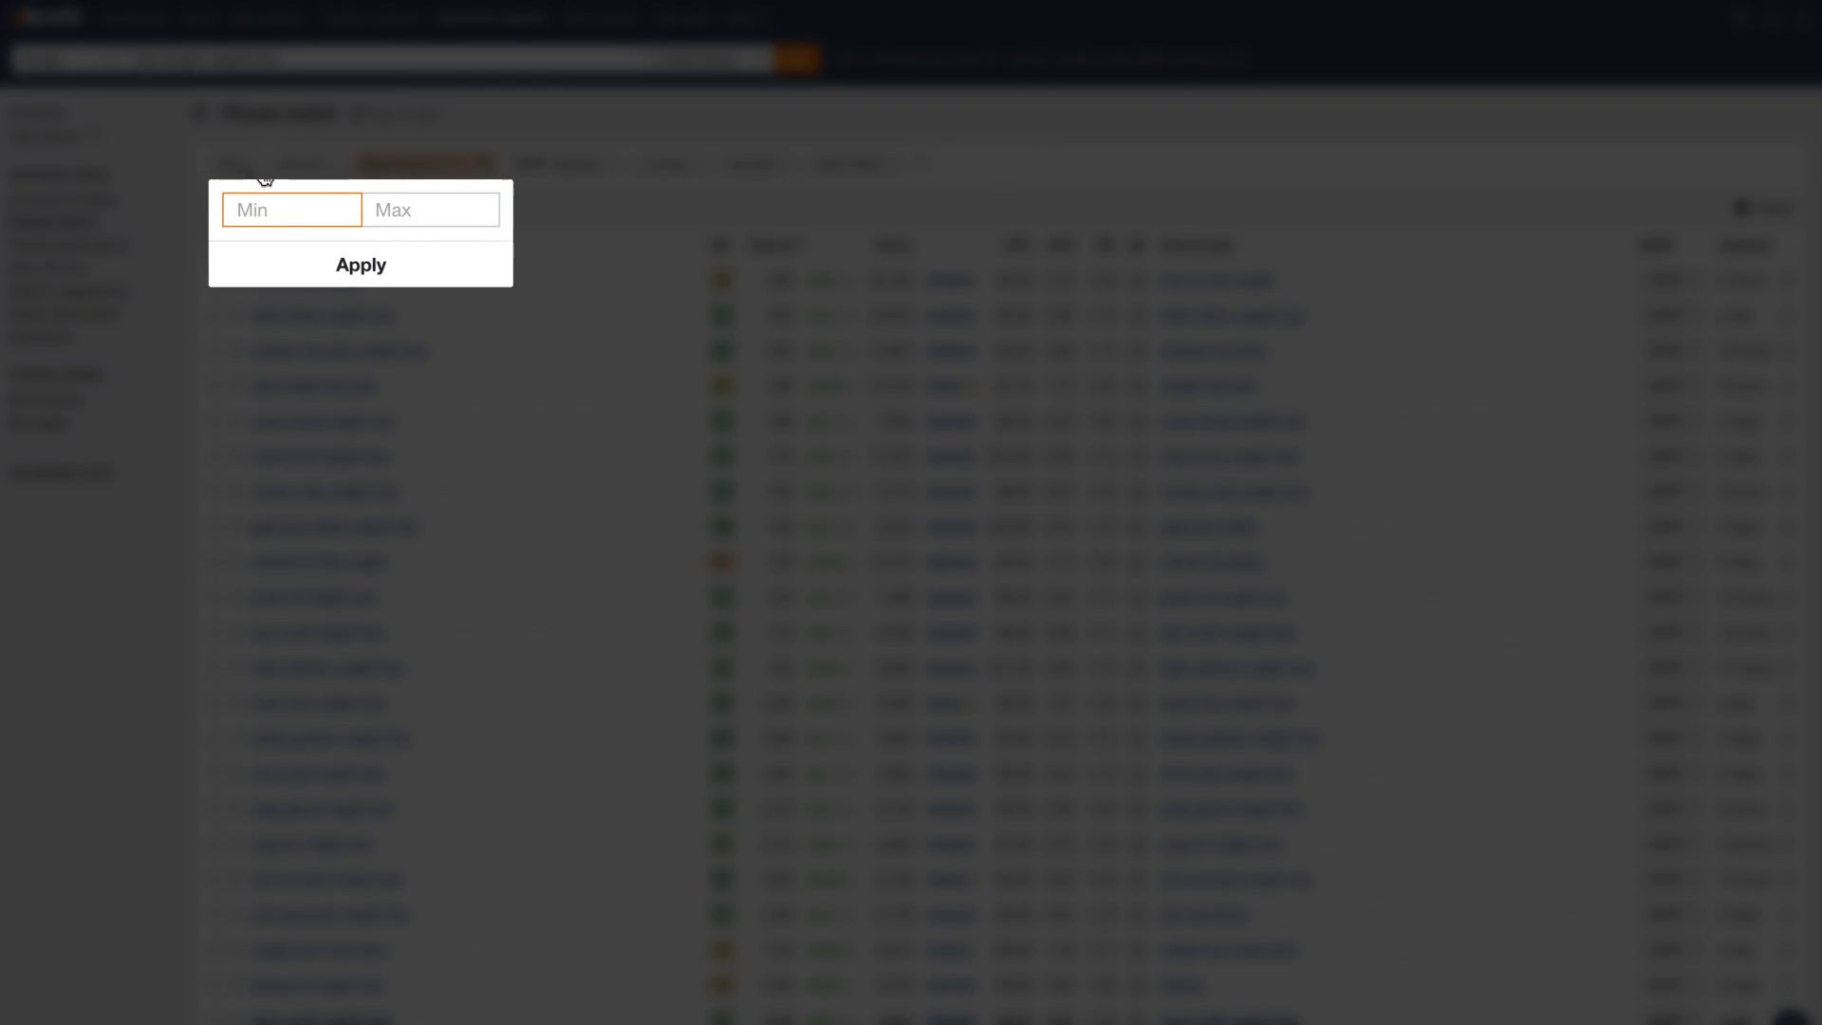
{"action": "left_click", "coordinate": [399, 204]}
{"action": "type", "text": "10"}
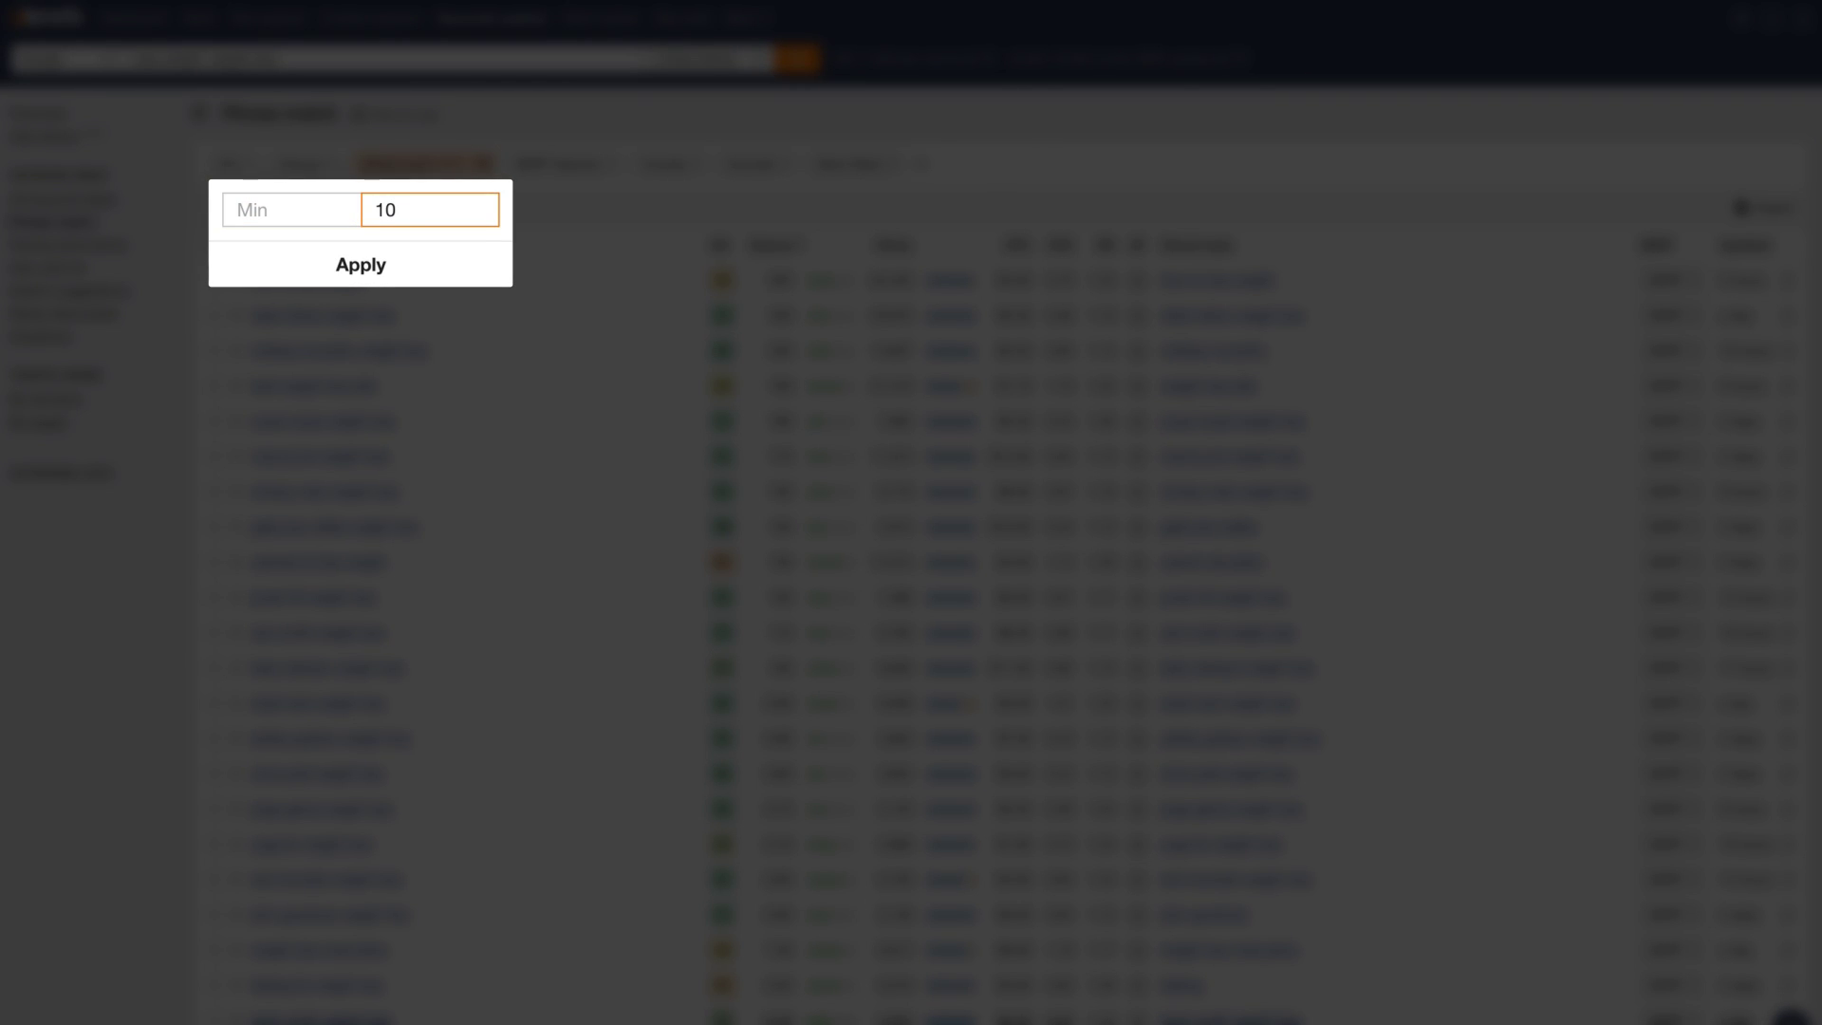
{"action": "key", "text": "Return"}
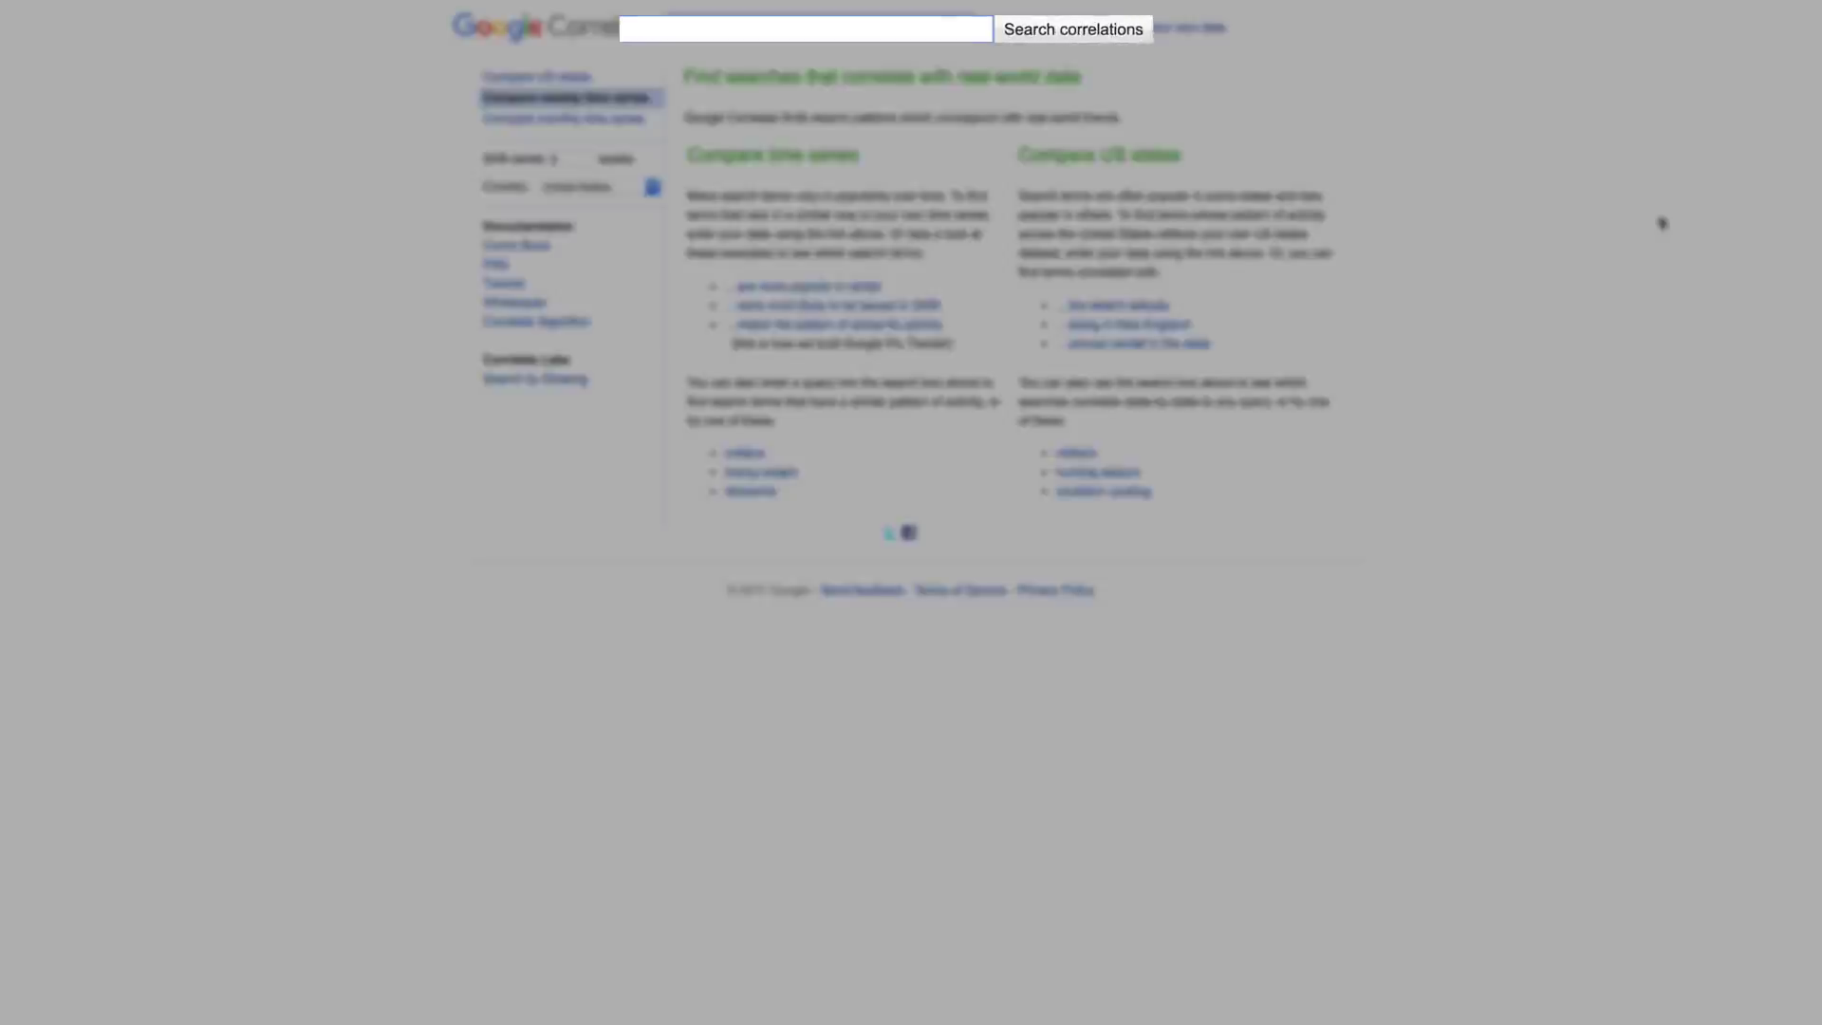
Switch to Google Correlate, search correlations for "weight loss" and expand the list of correlated terms.
{"action": "type", "text": "weight loss"}
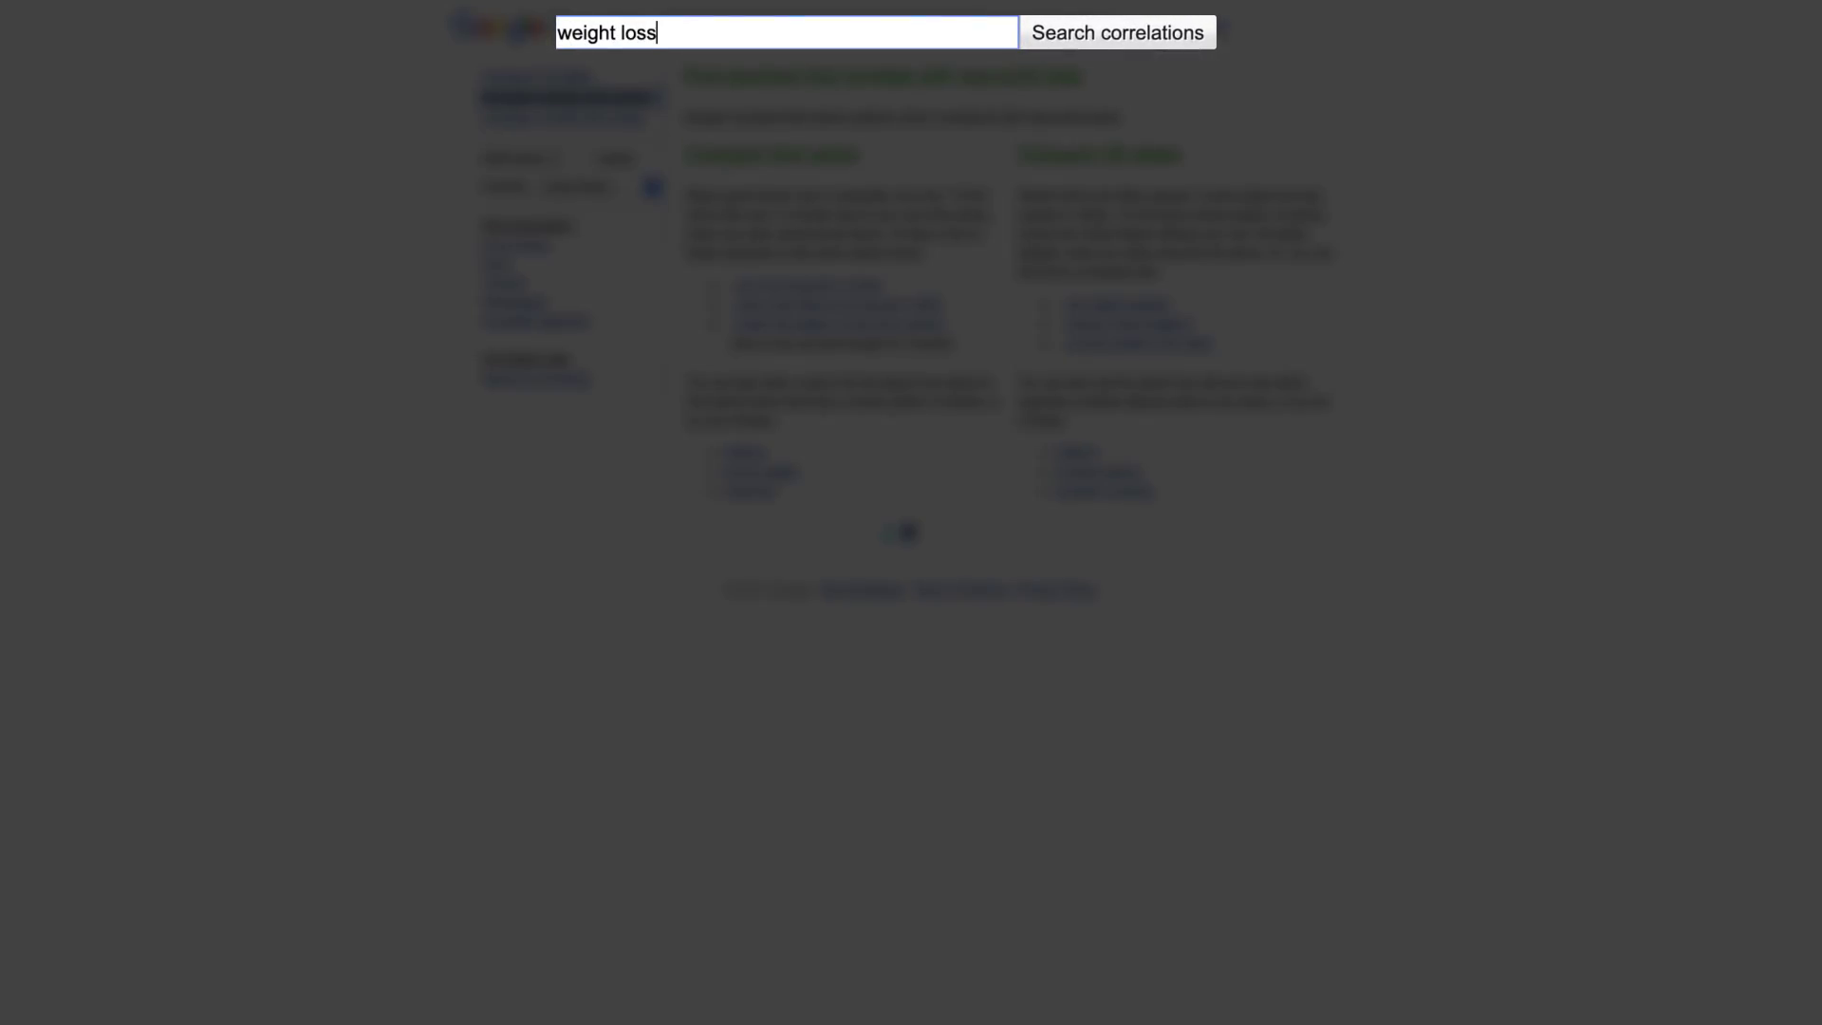
{"action": "key", "text": "Return"}
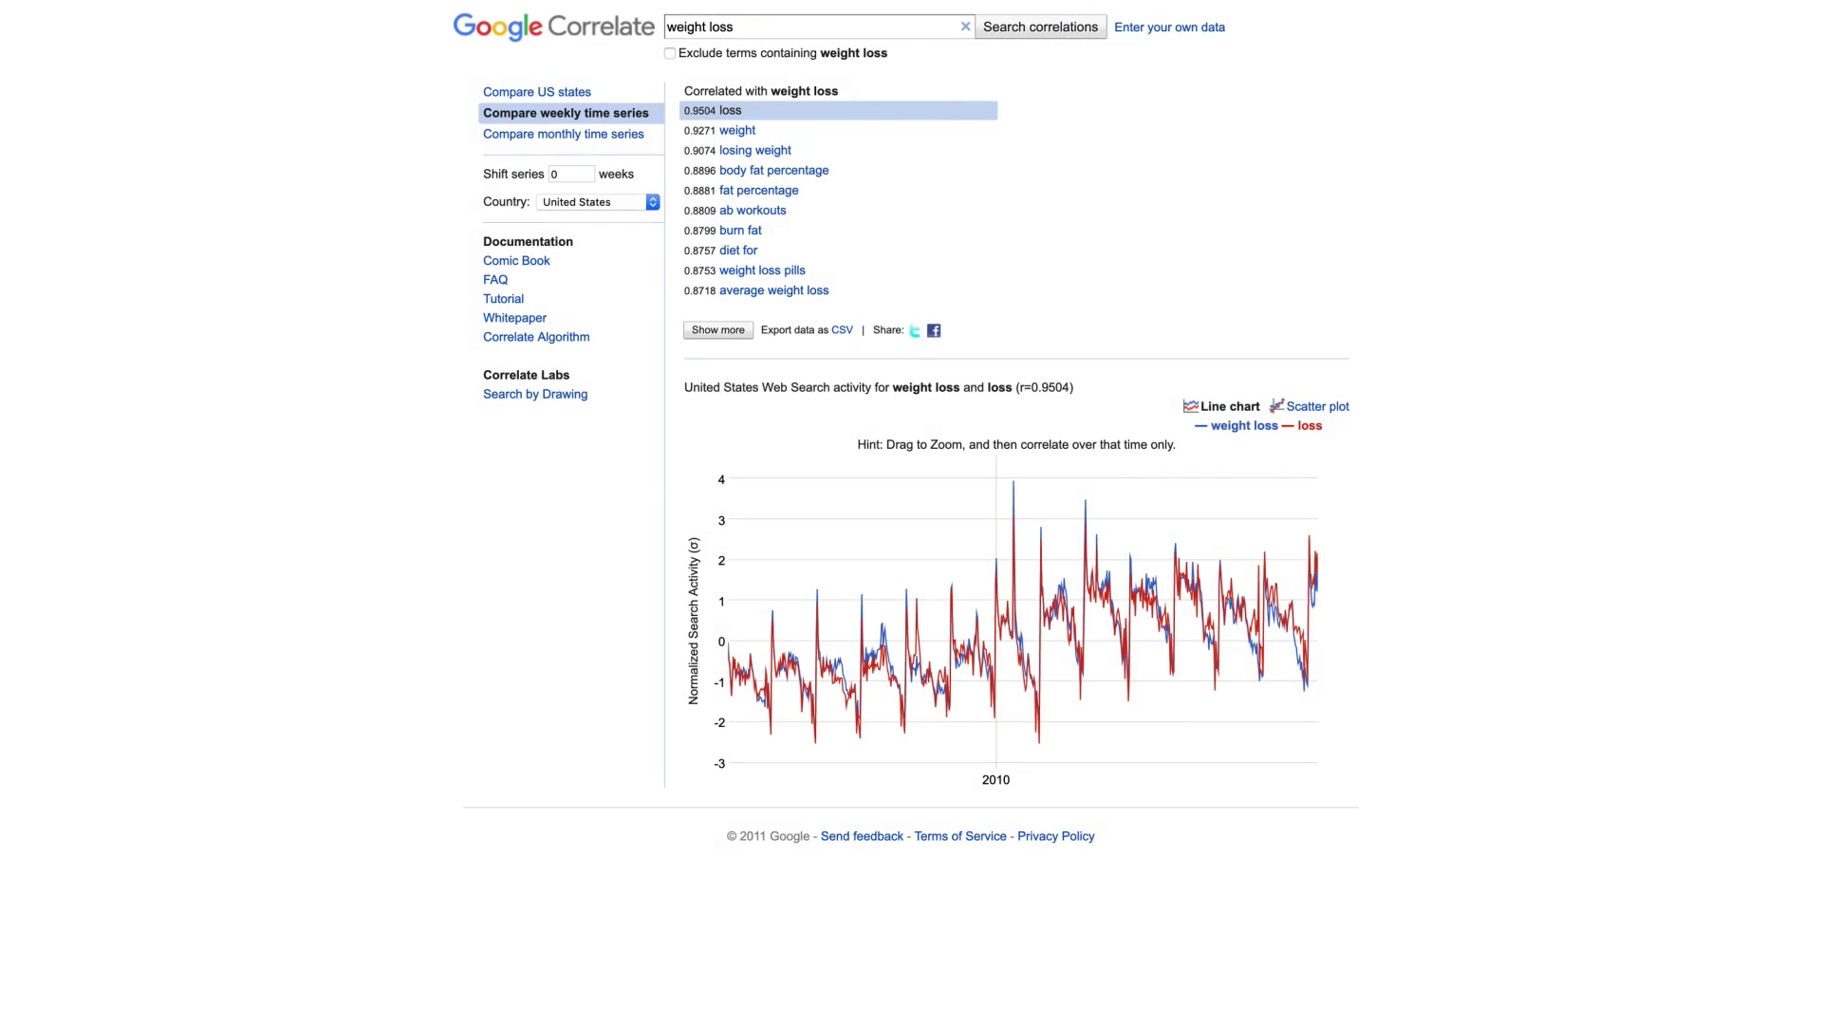
{"action": "left_click", "coordinate": [718, 330]}
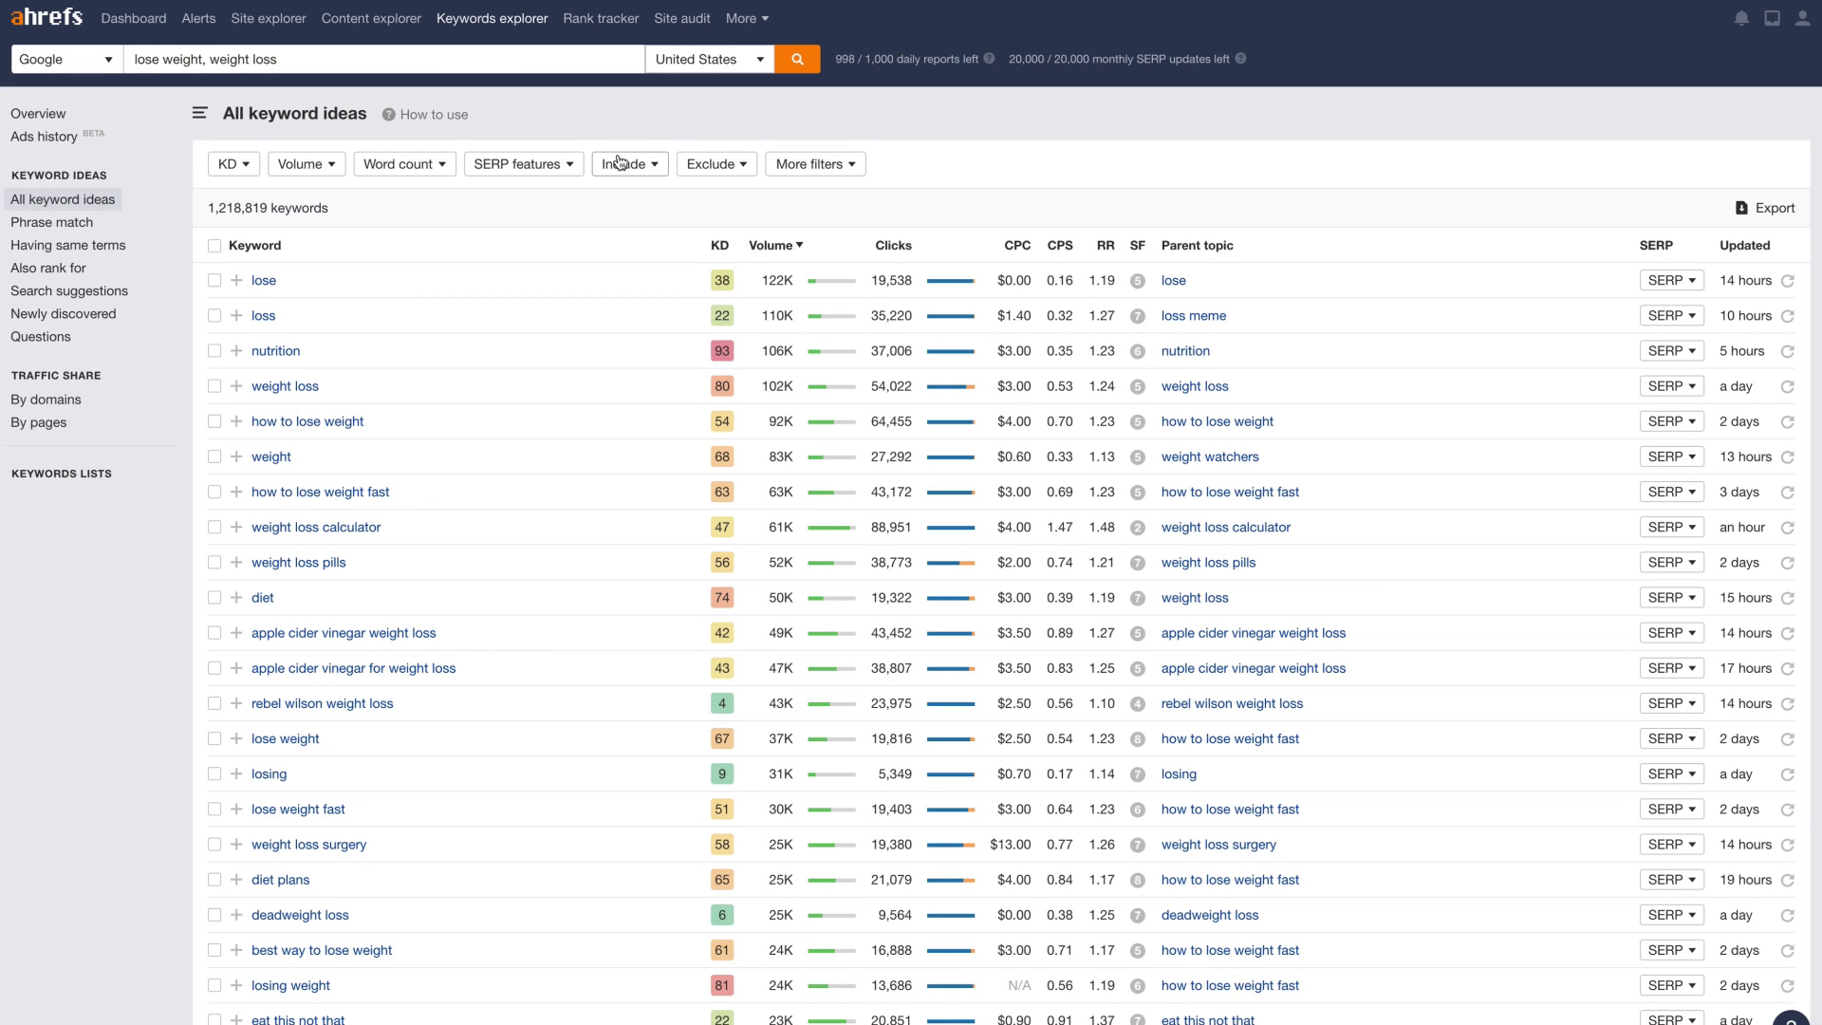
In Ahrefs, filter all keyword ideas to include any word of average, peanut, percentage, salad, vacation, vacations.
{"action": "left_click", "coordinate": [626, 167]}
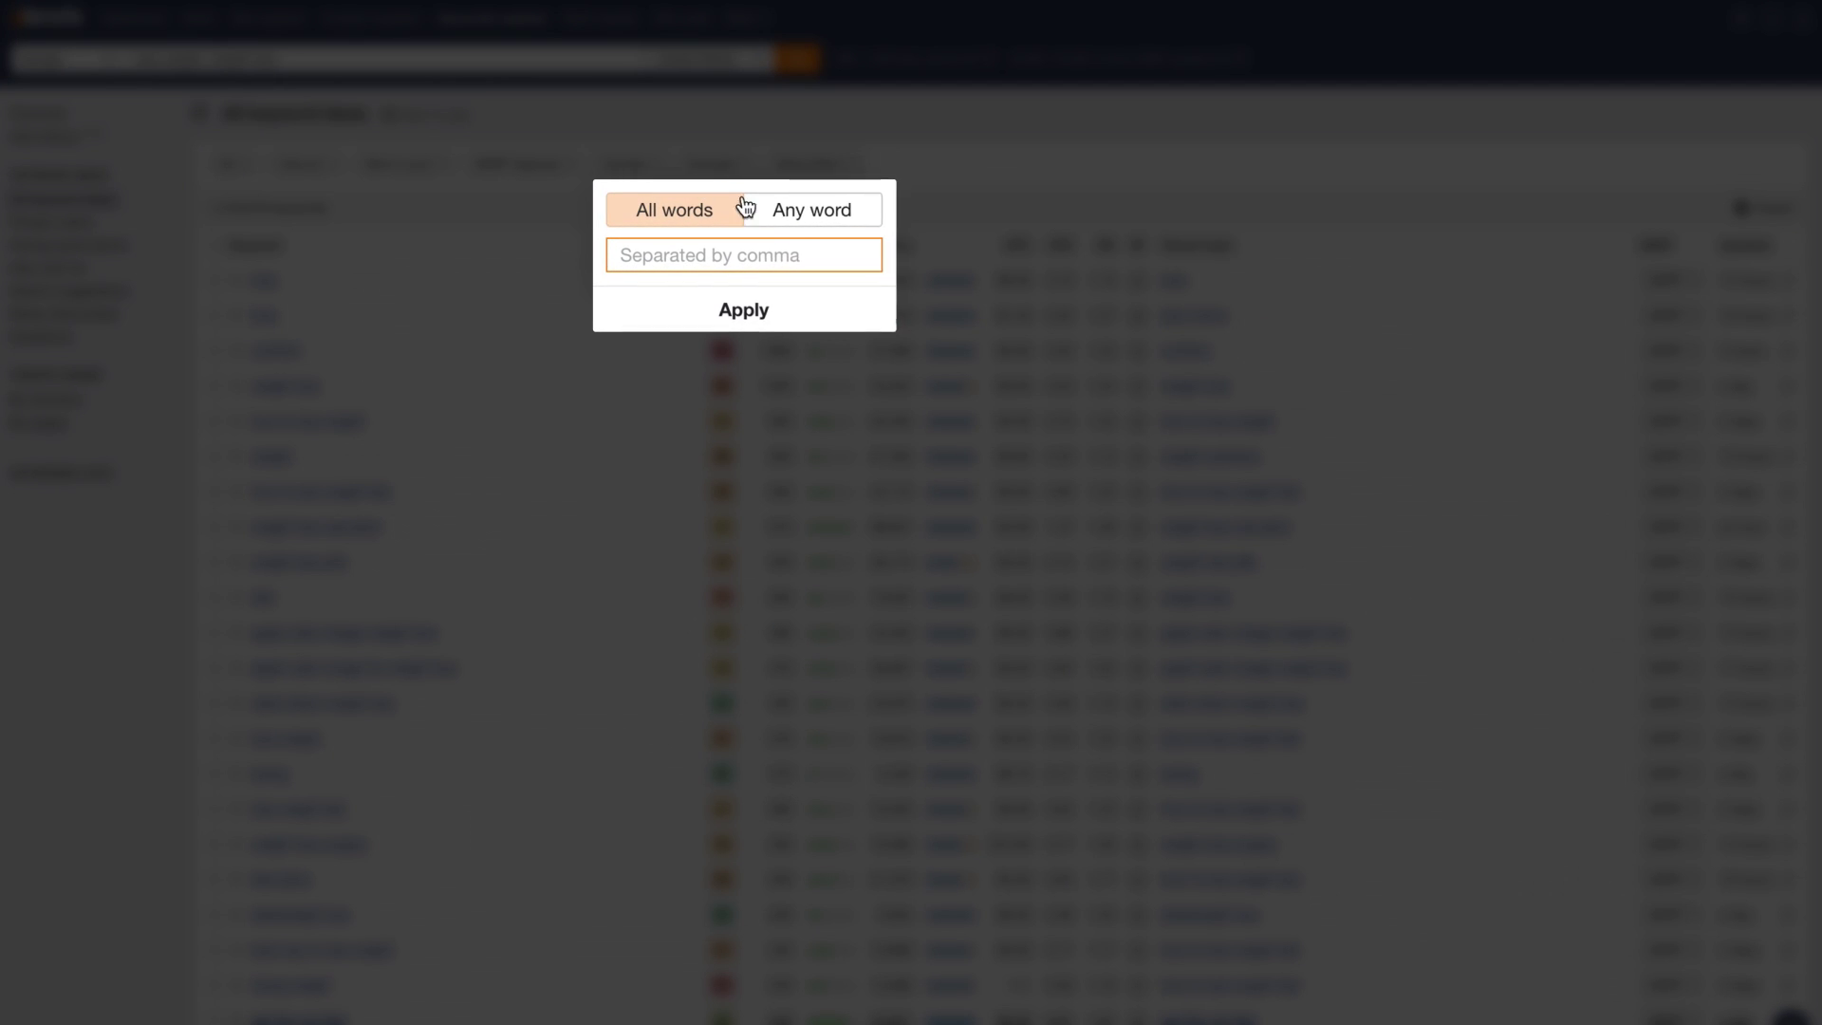
{"action": "key", "text": "ctrl+v"}
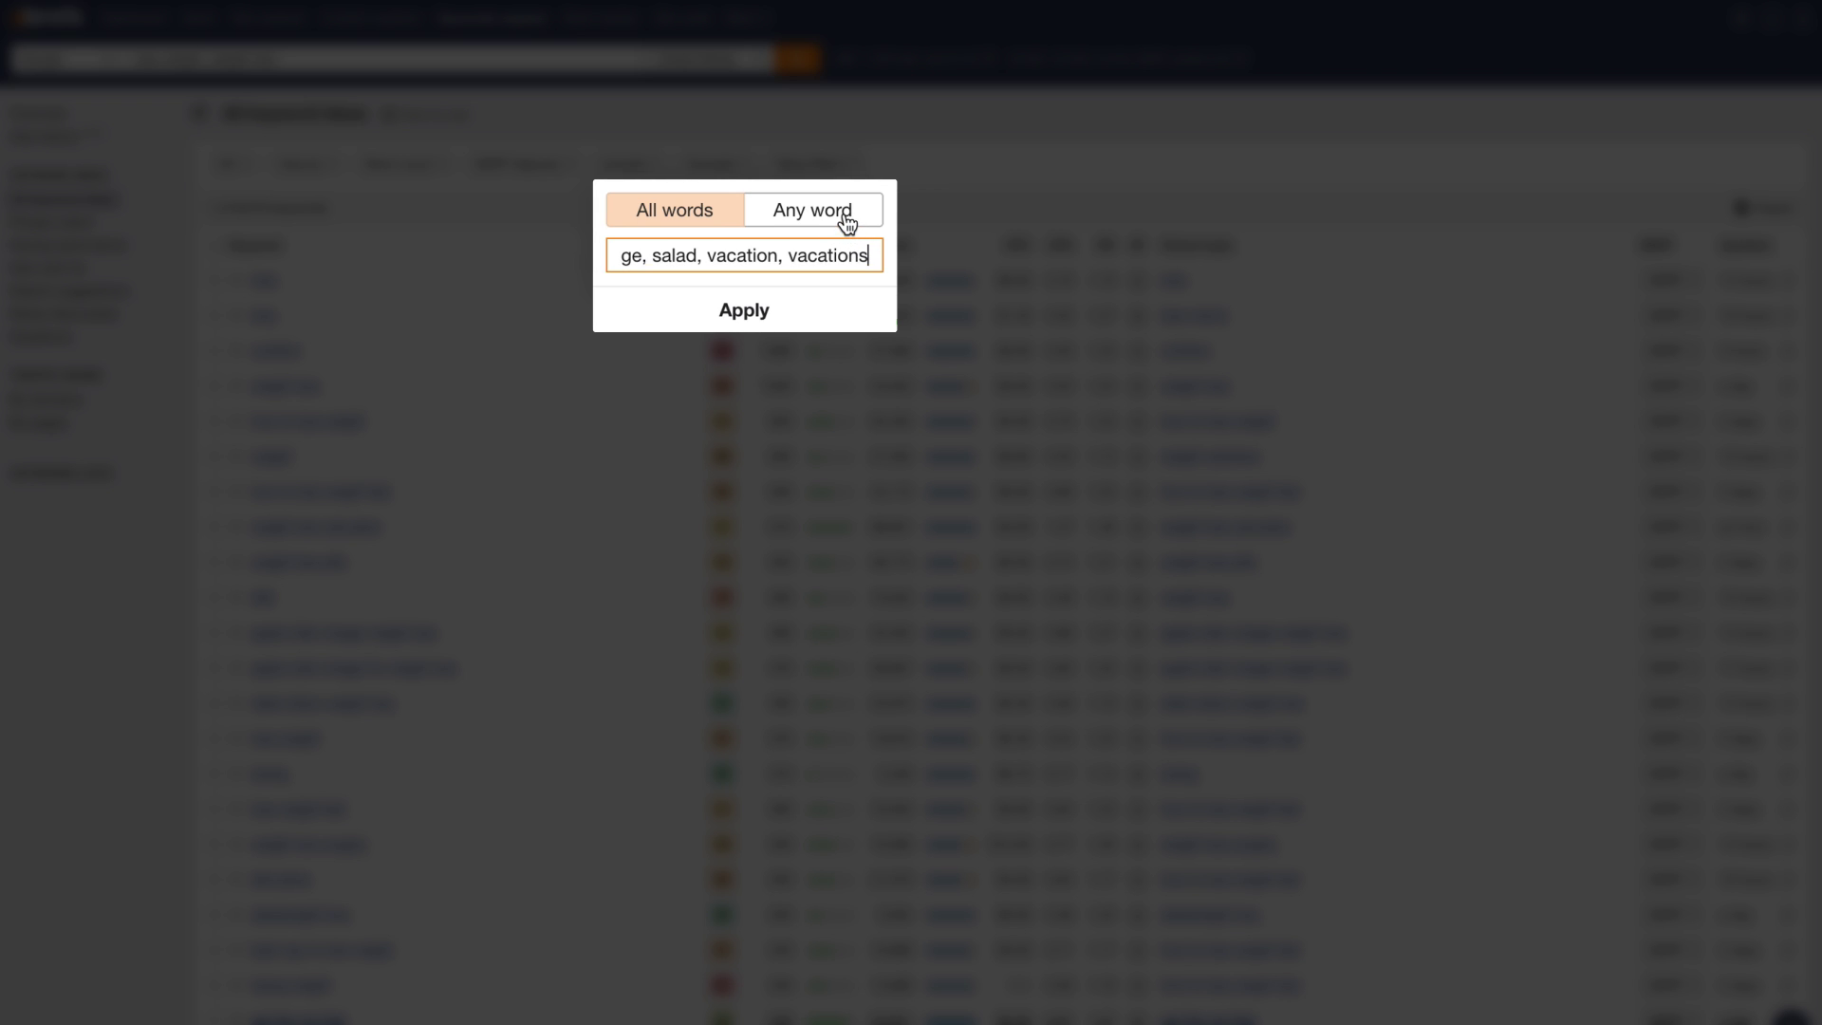
{"action": "left_click", "coordinate": [843, 217]}
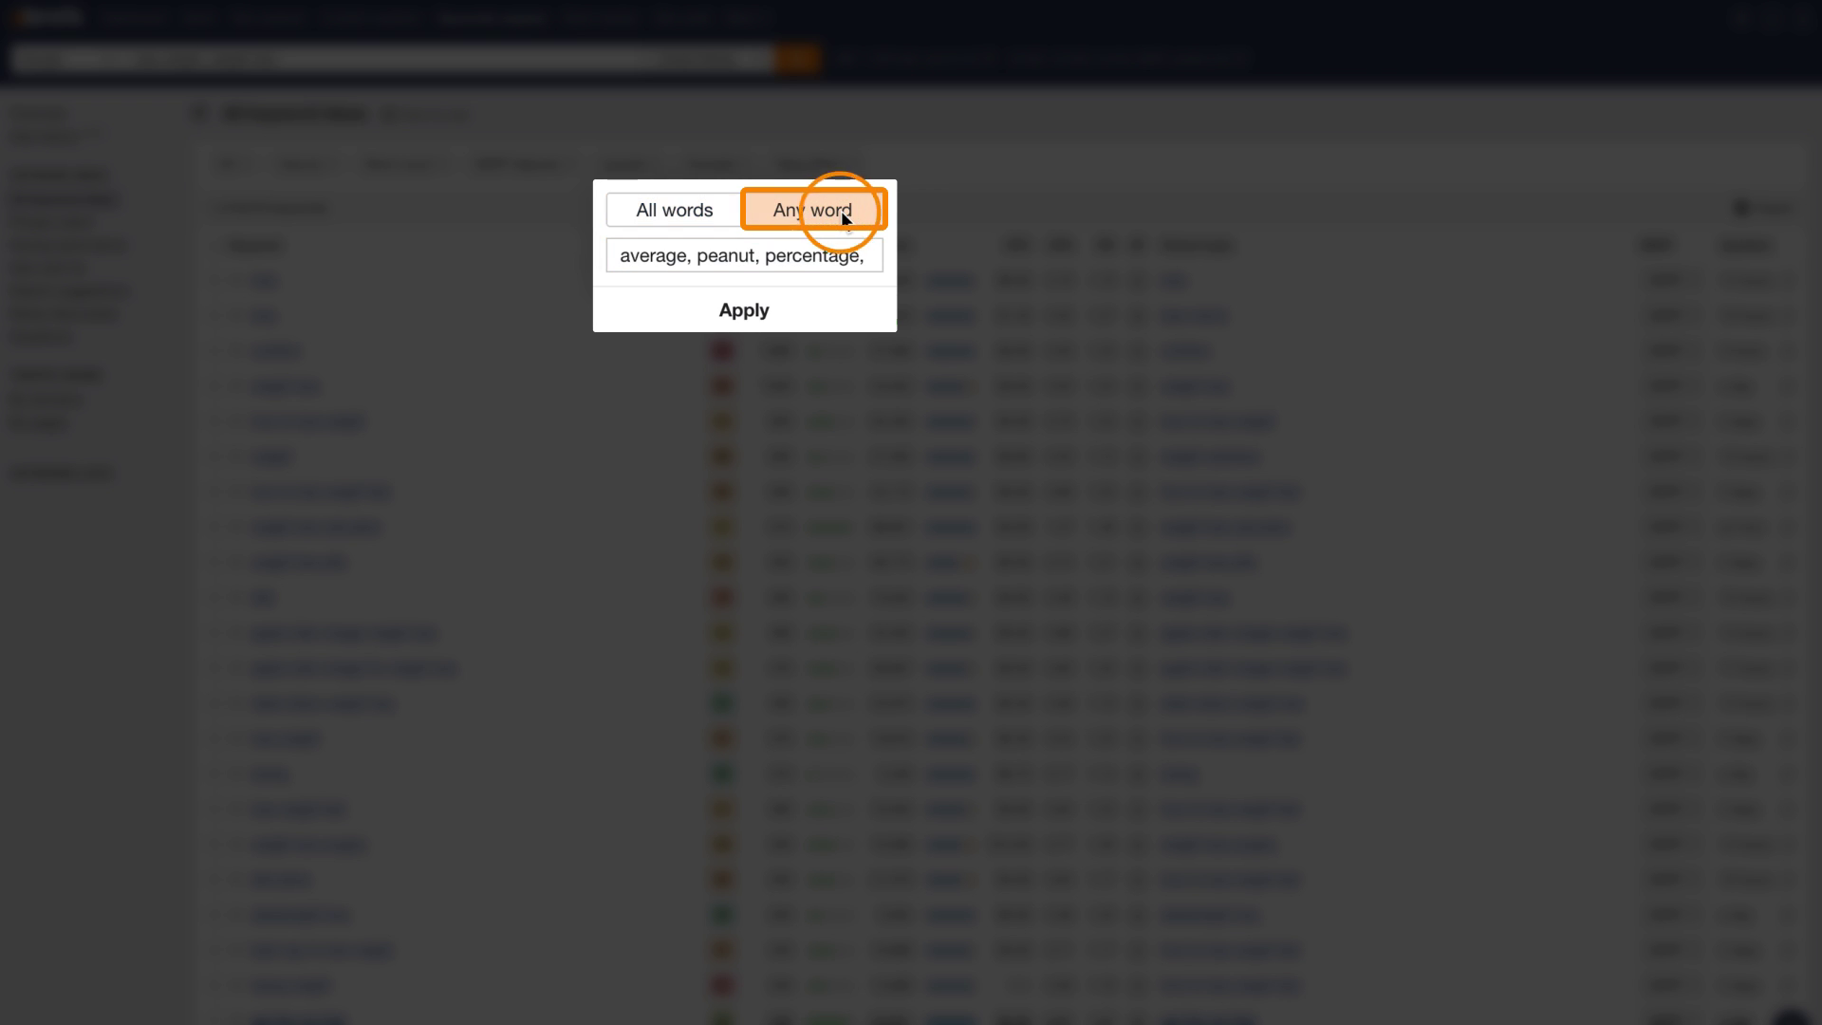
{"action": "left_click", "coordinate": [803, 313]}
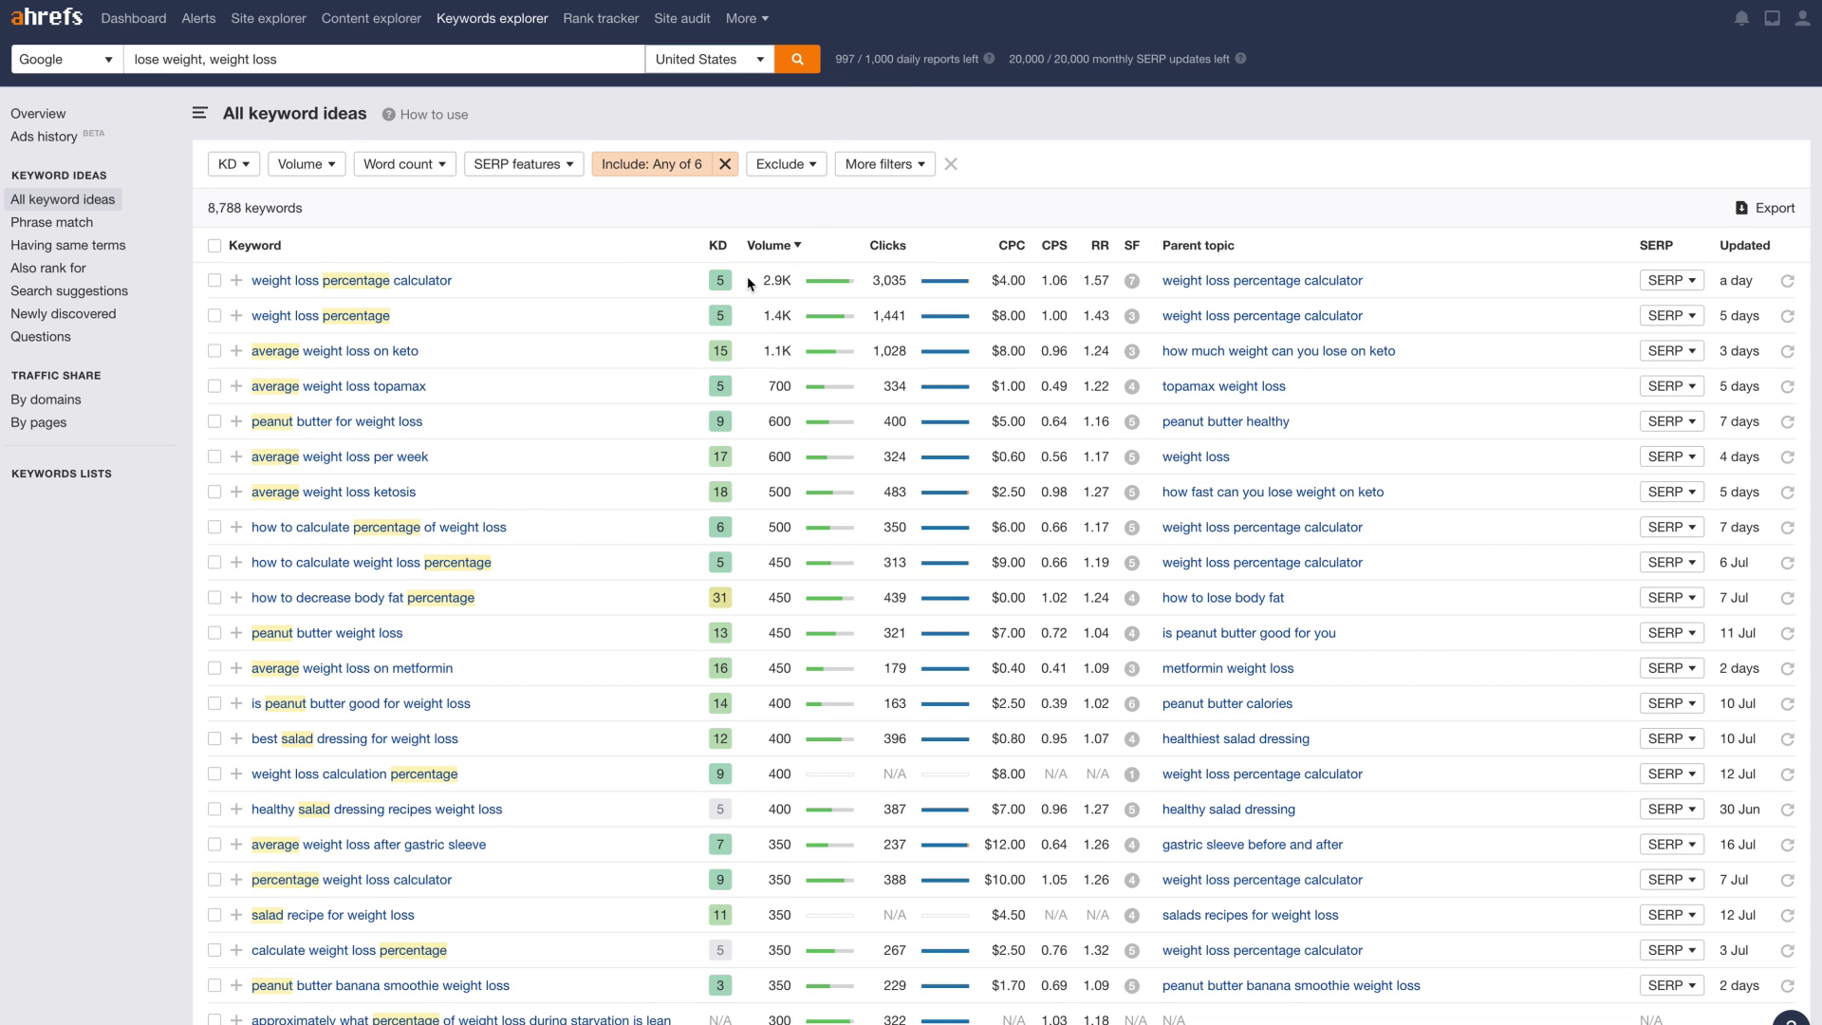
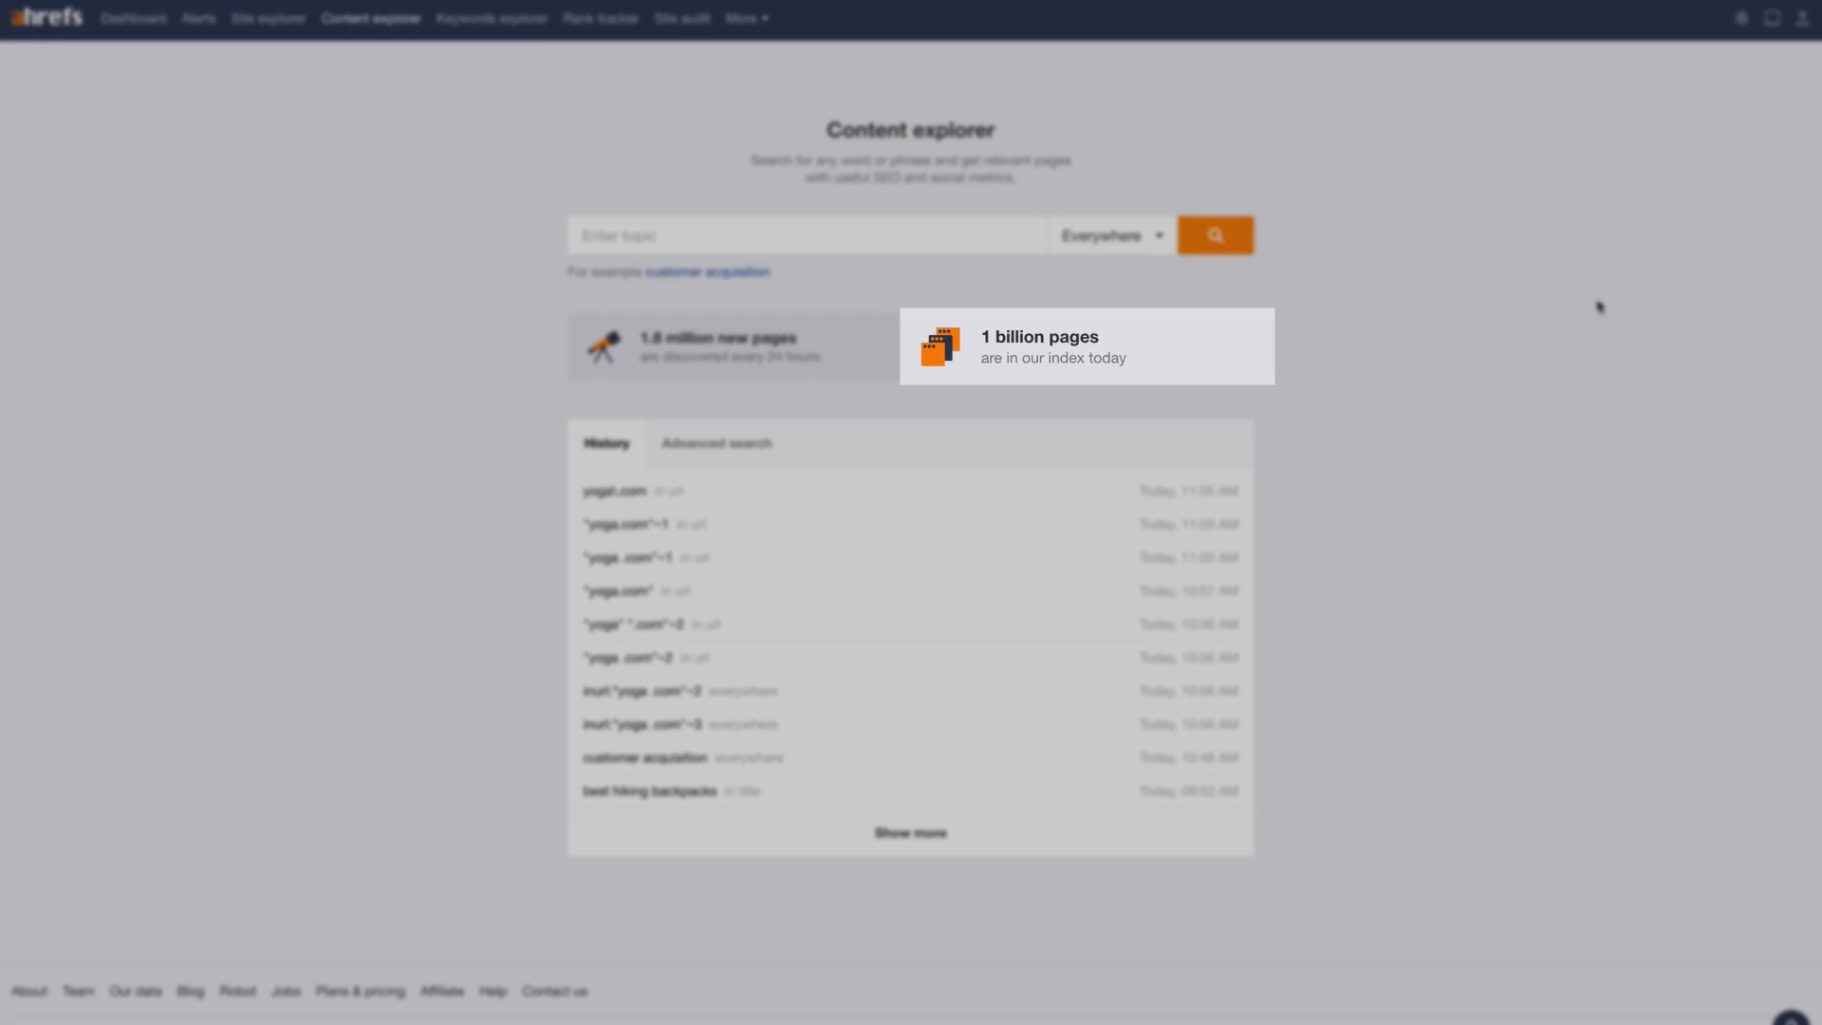
Search Content Explorer for "weight loss" everywhere and filter the pages to organic traffic from 500.
{"action": "type", "text": "weight loss"}
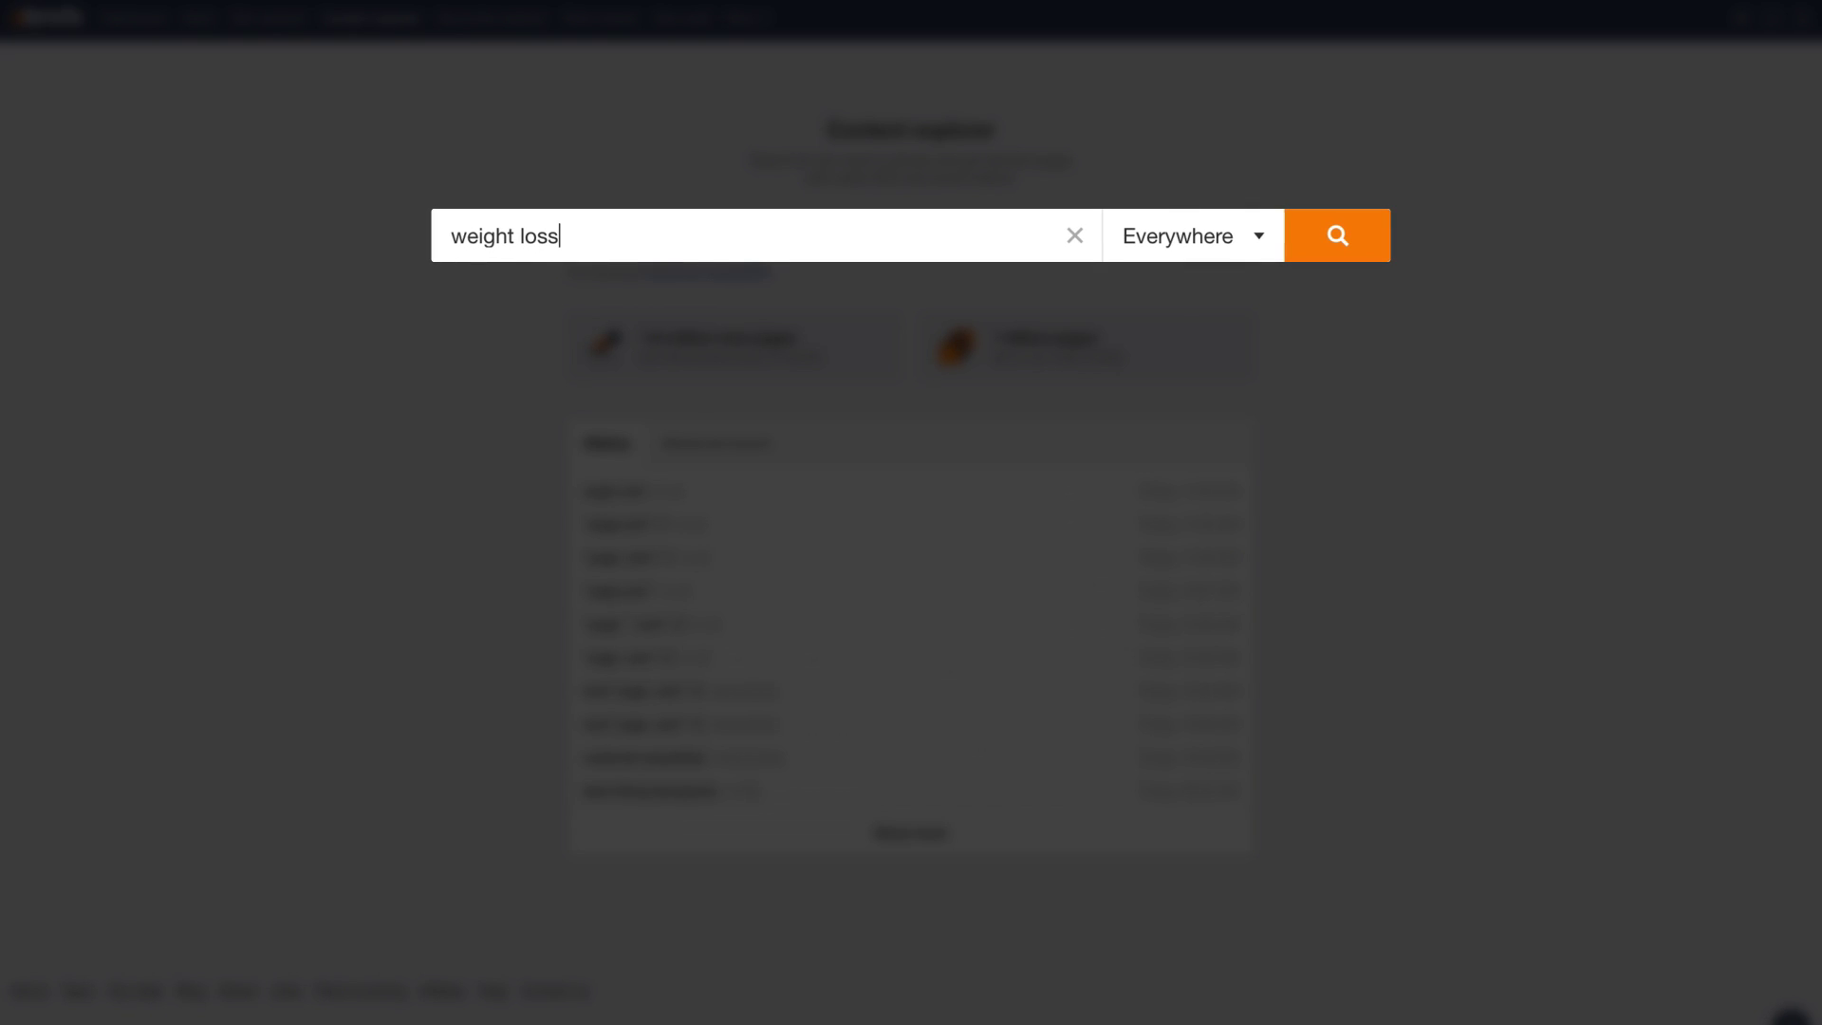
{"action": "key", "text": "Return"}
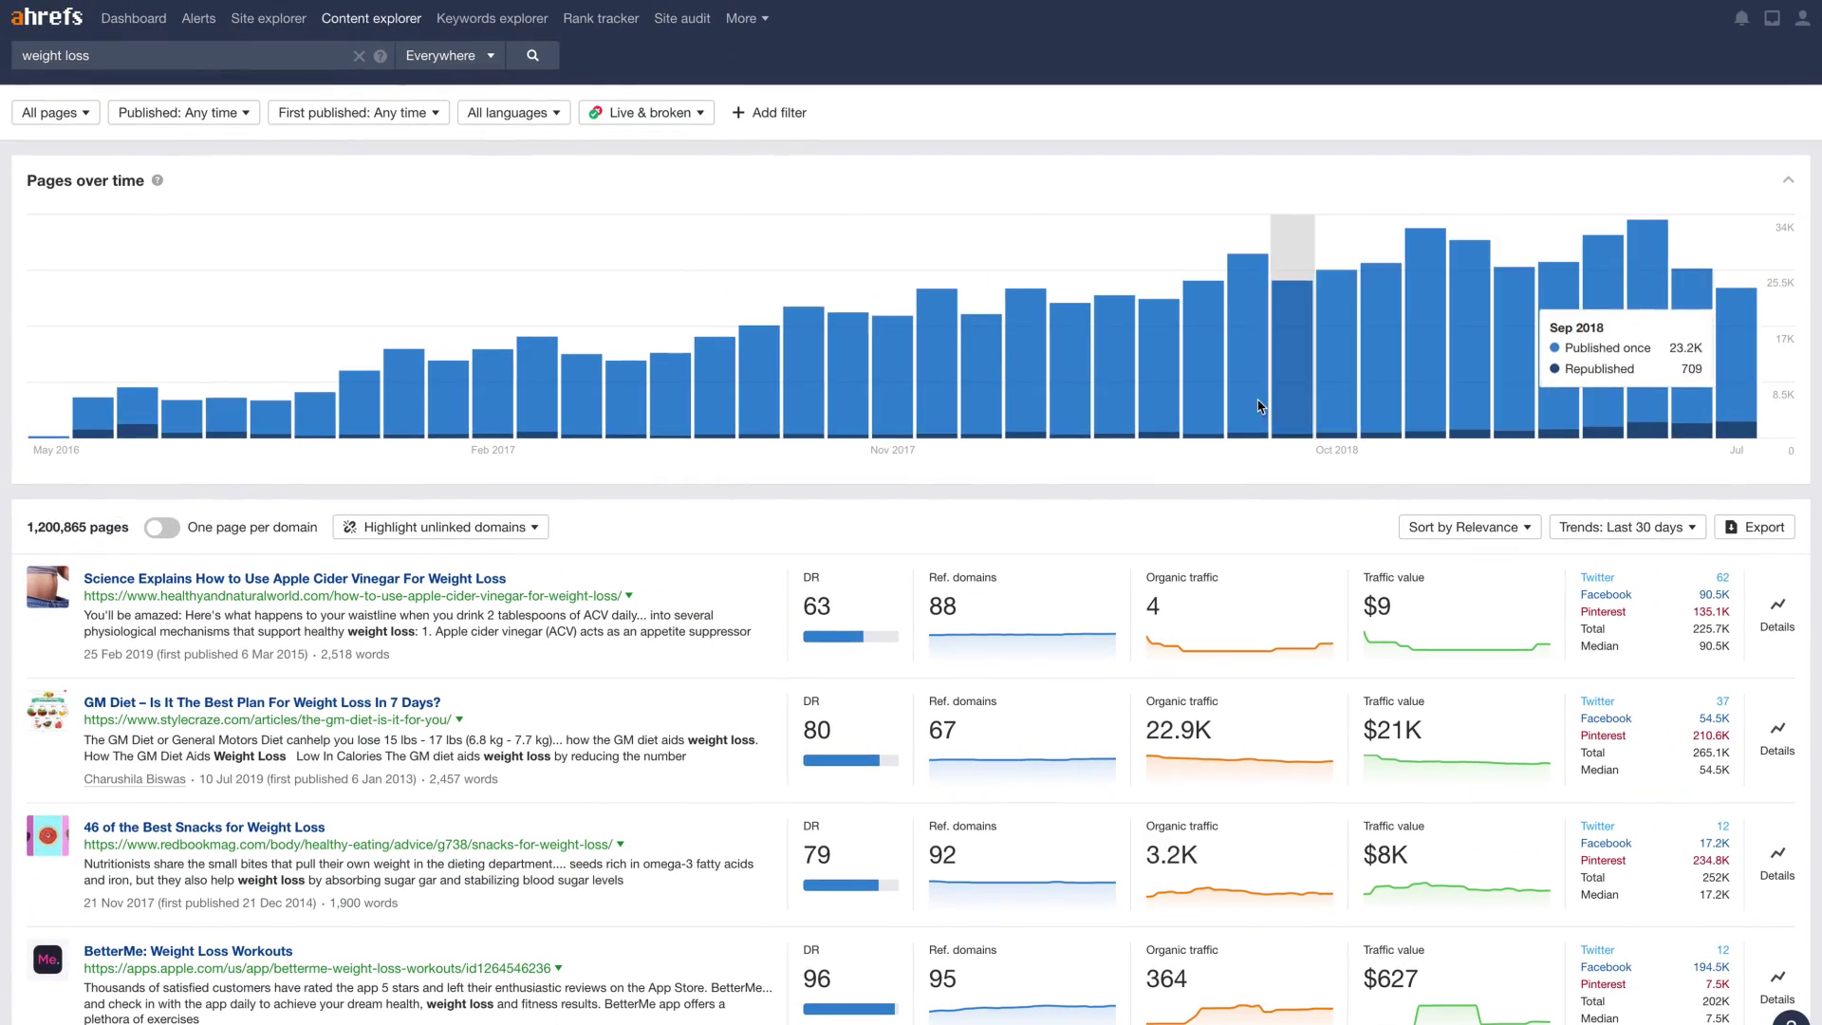
{"action": "left_click", "coordinate": [770, 112]}
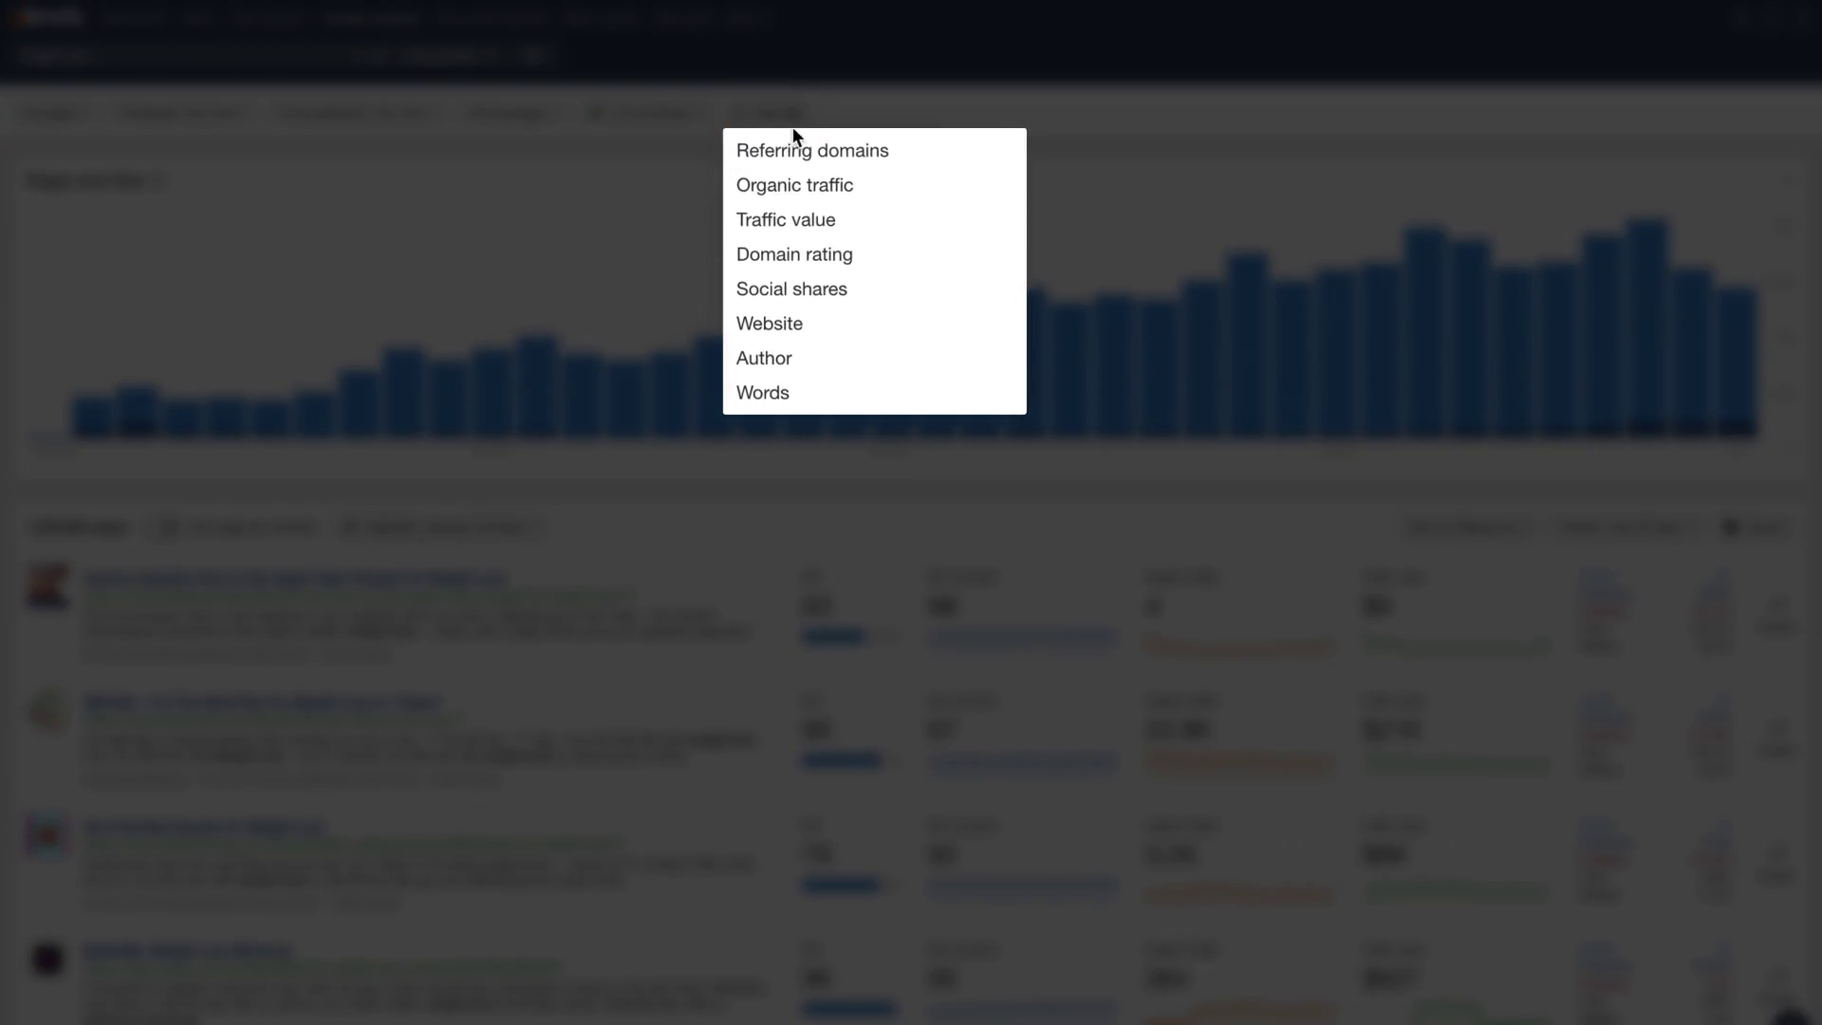
{"action": "left_click", "coordinate": [776, 185]}
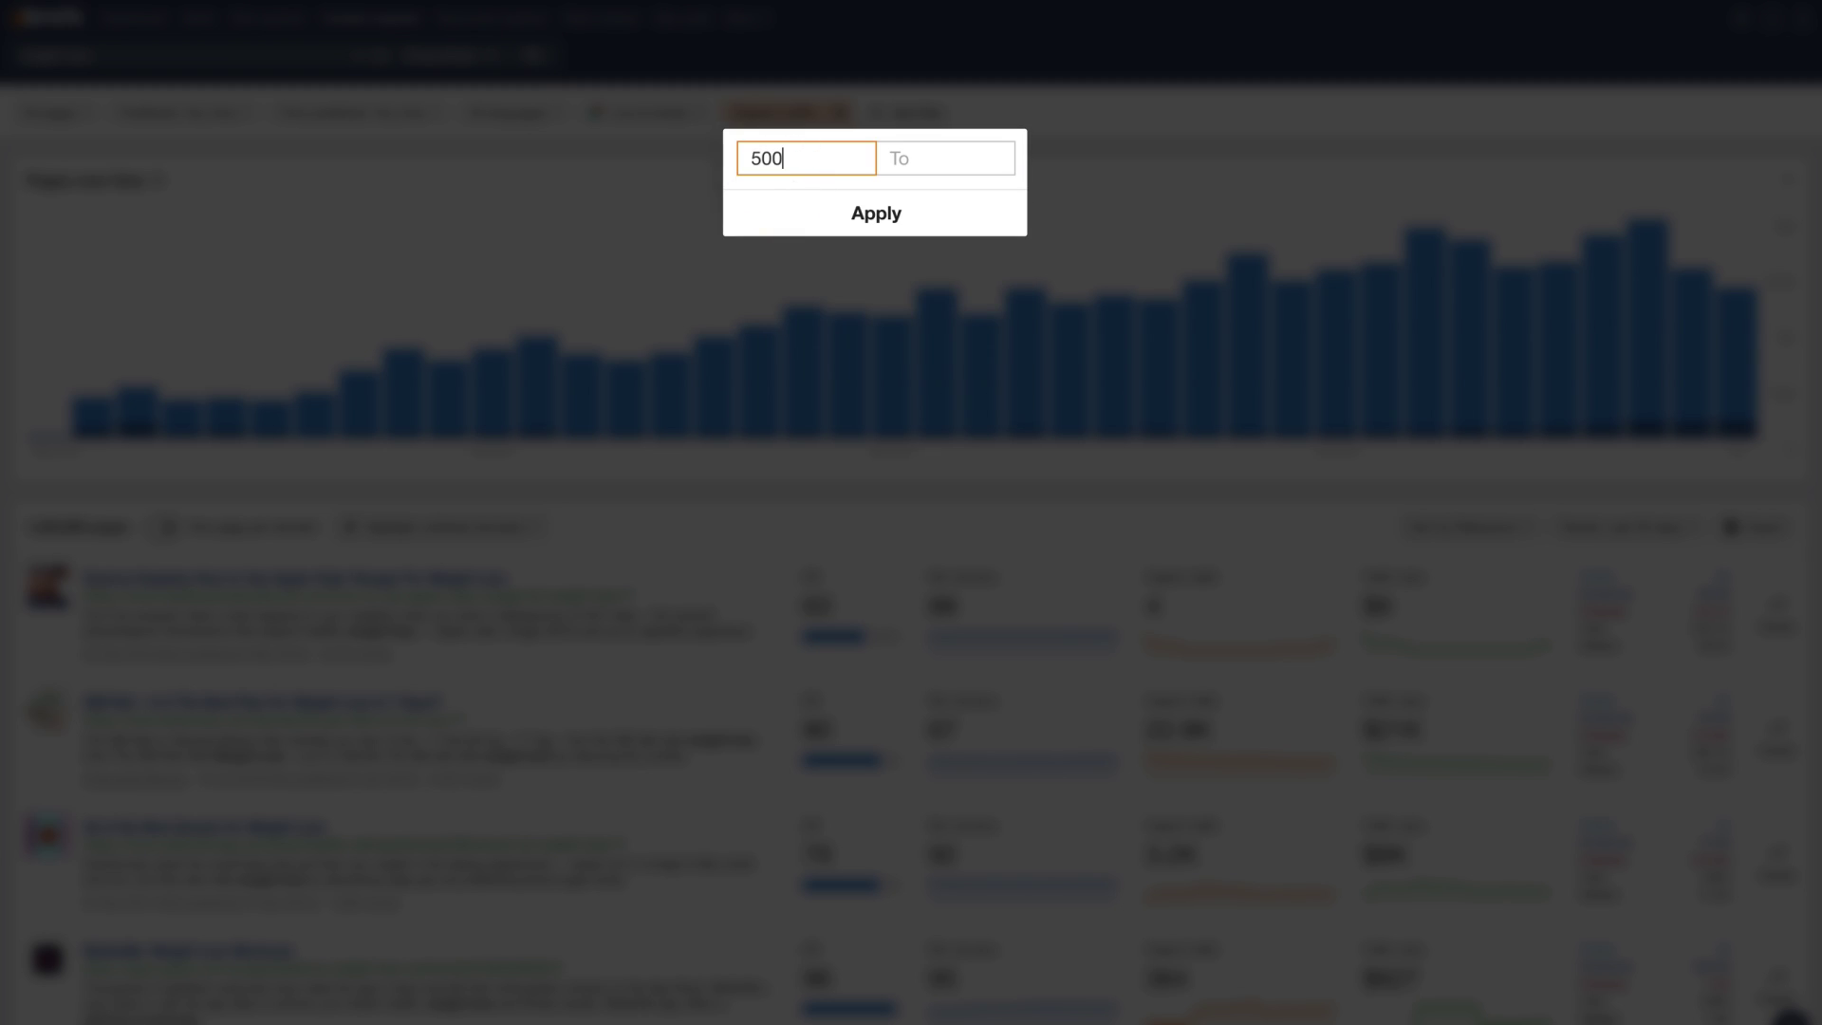
{"action": "key", "text": "Return"}
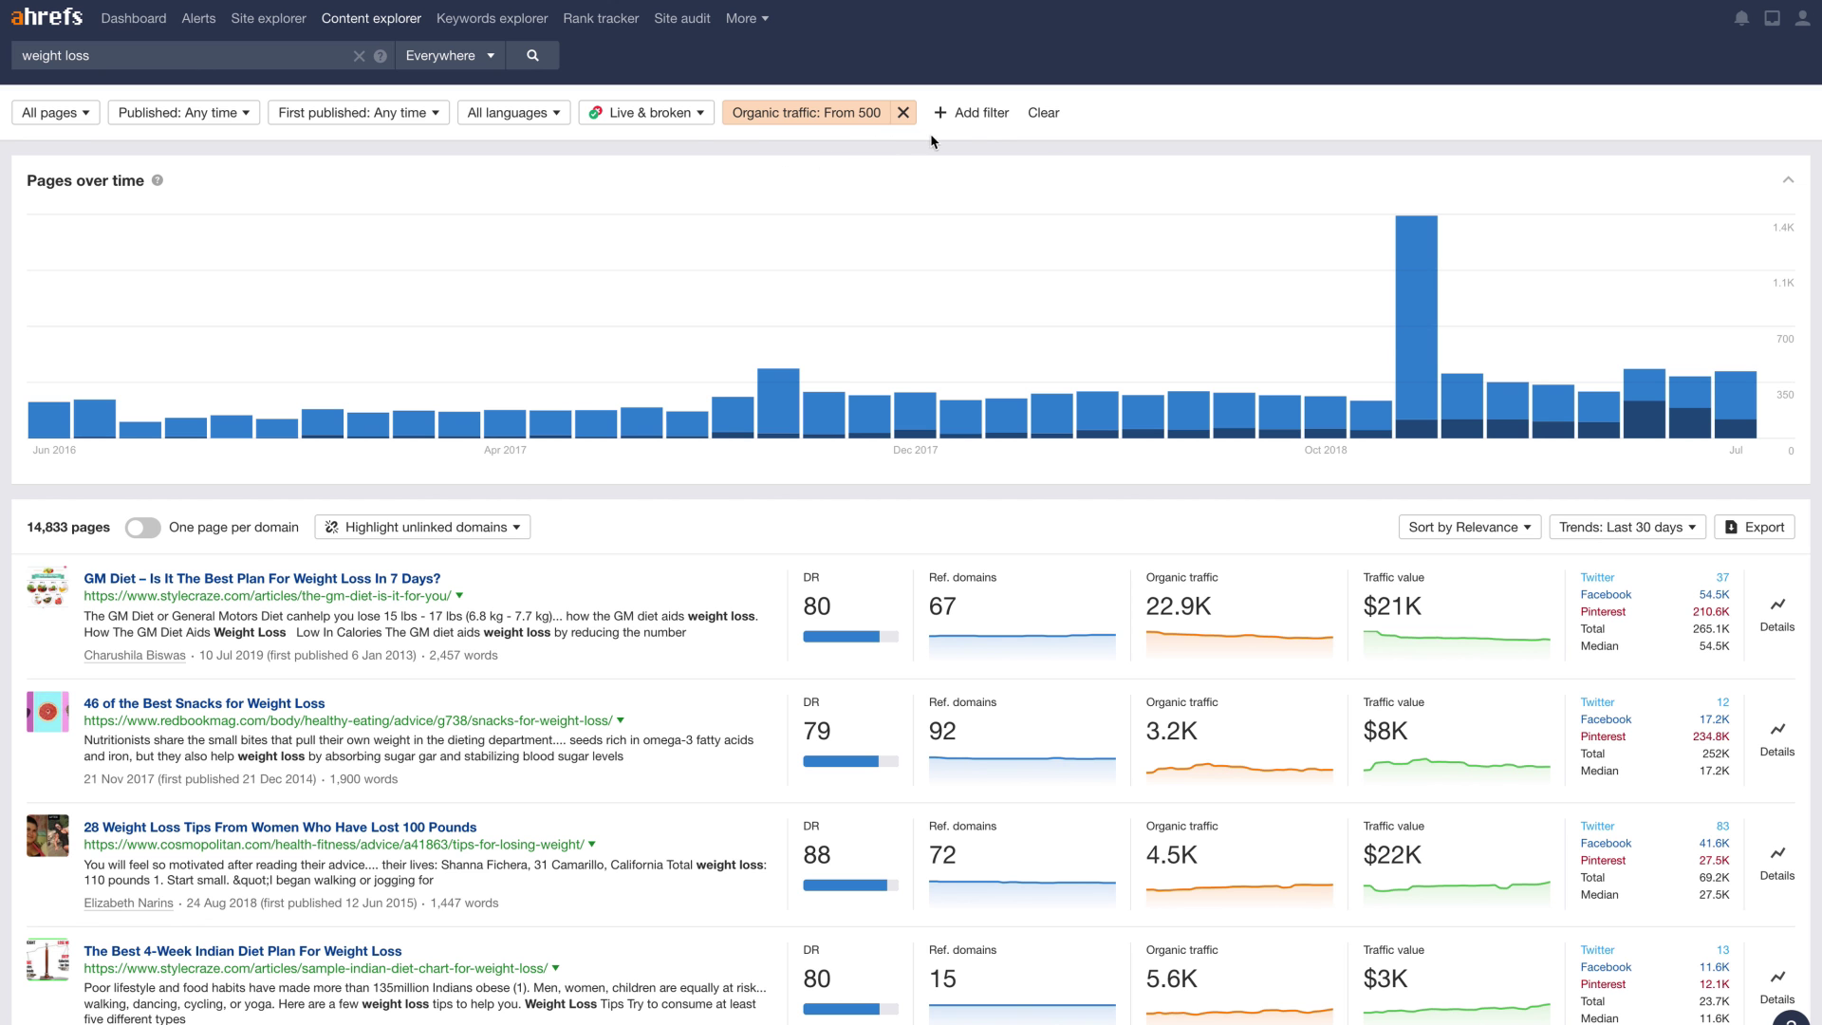
Add a referring domains filter with a maximum of 5 to the weight loss pages.
{"action": "left_click", "coordinate": [972, 112]}
{"action": "left_click", "coordinate": [1006, 144]}
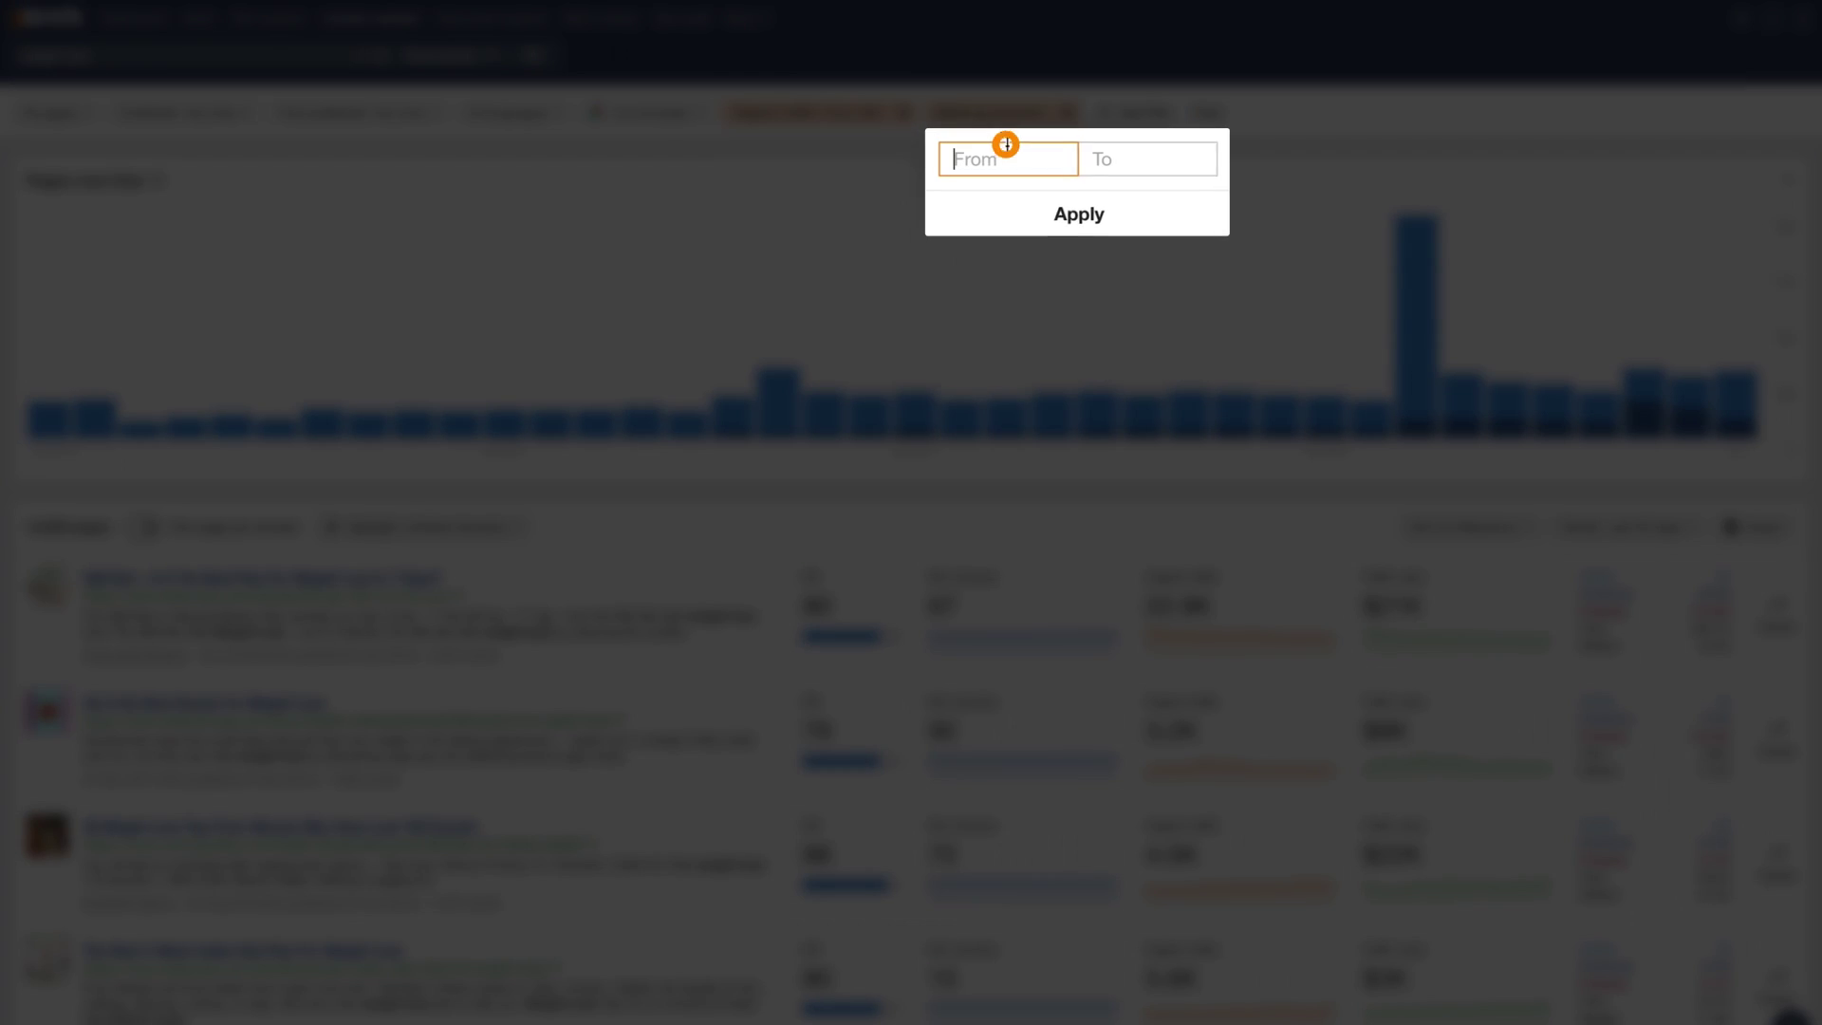
{"action": "left_click", "coordinate": [1137, 156]}
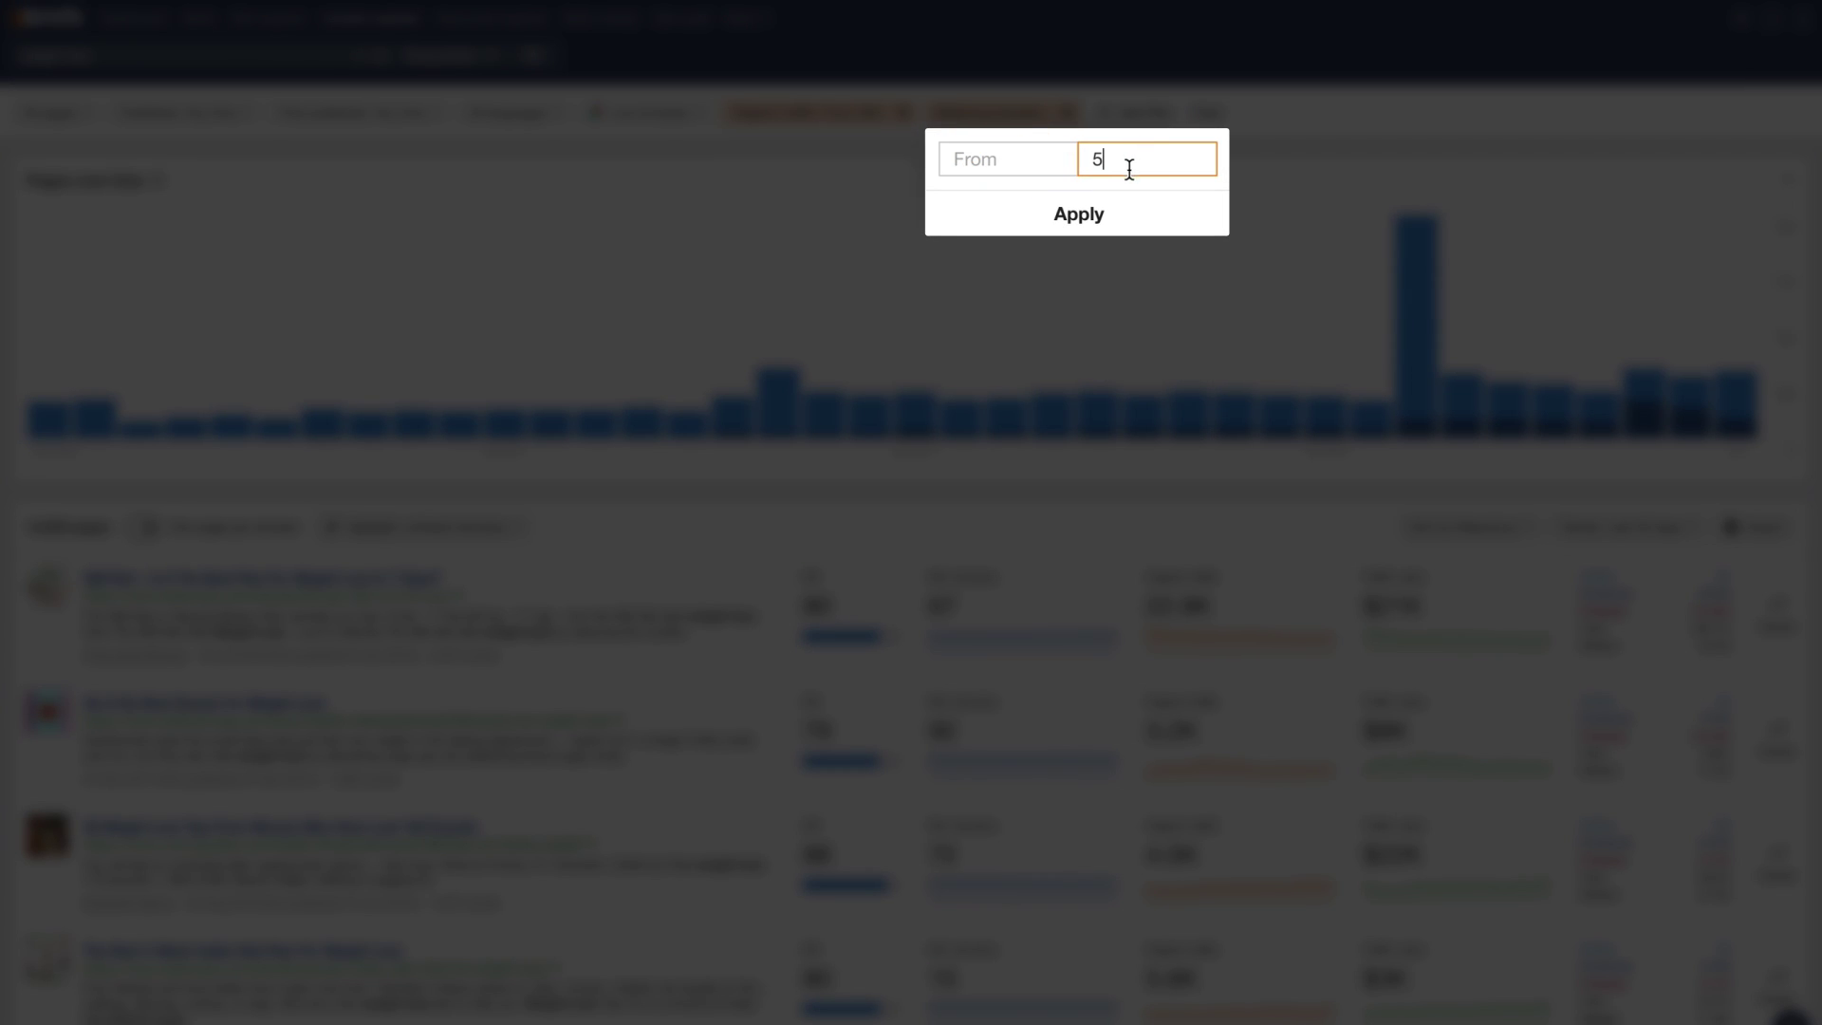
{"action": "left_click", "coordinate": [1186, 229]}
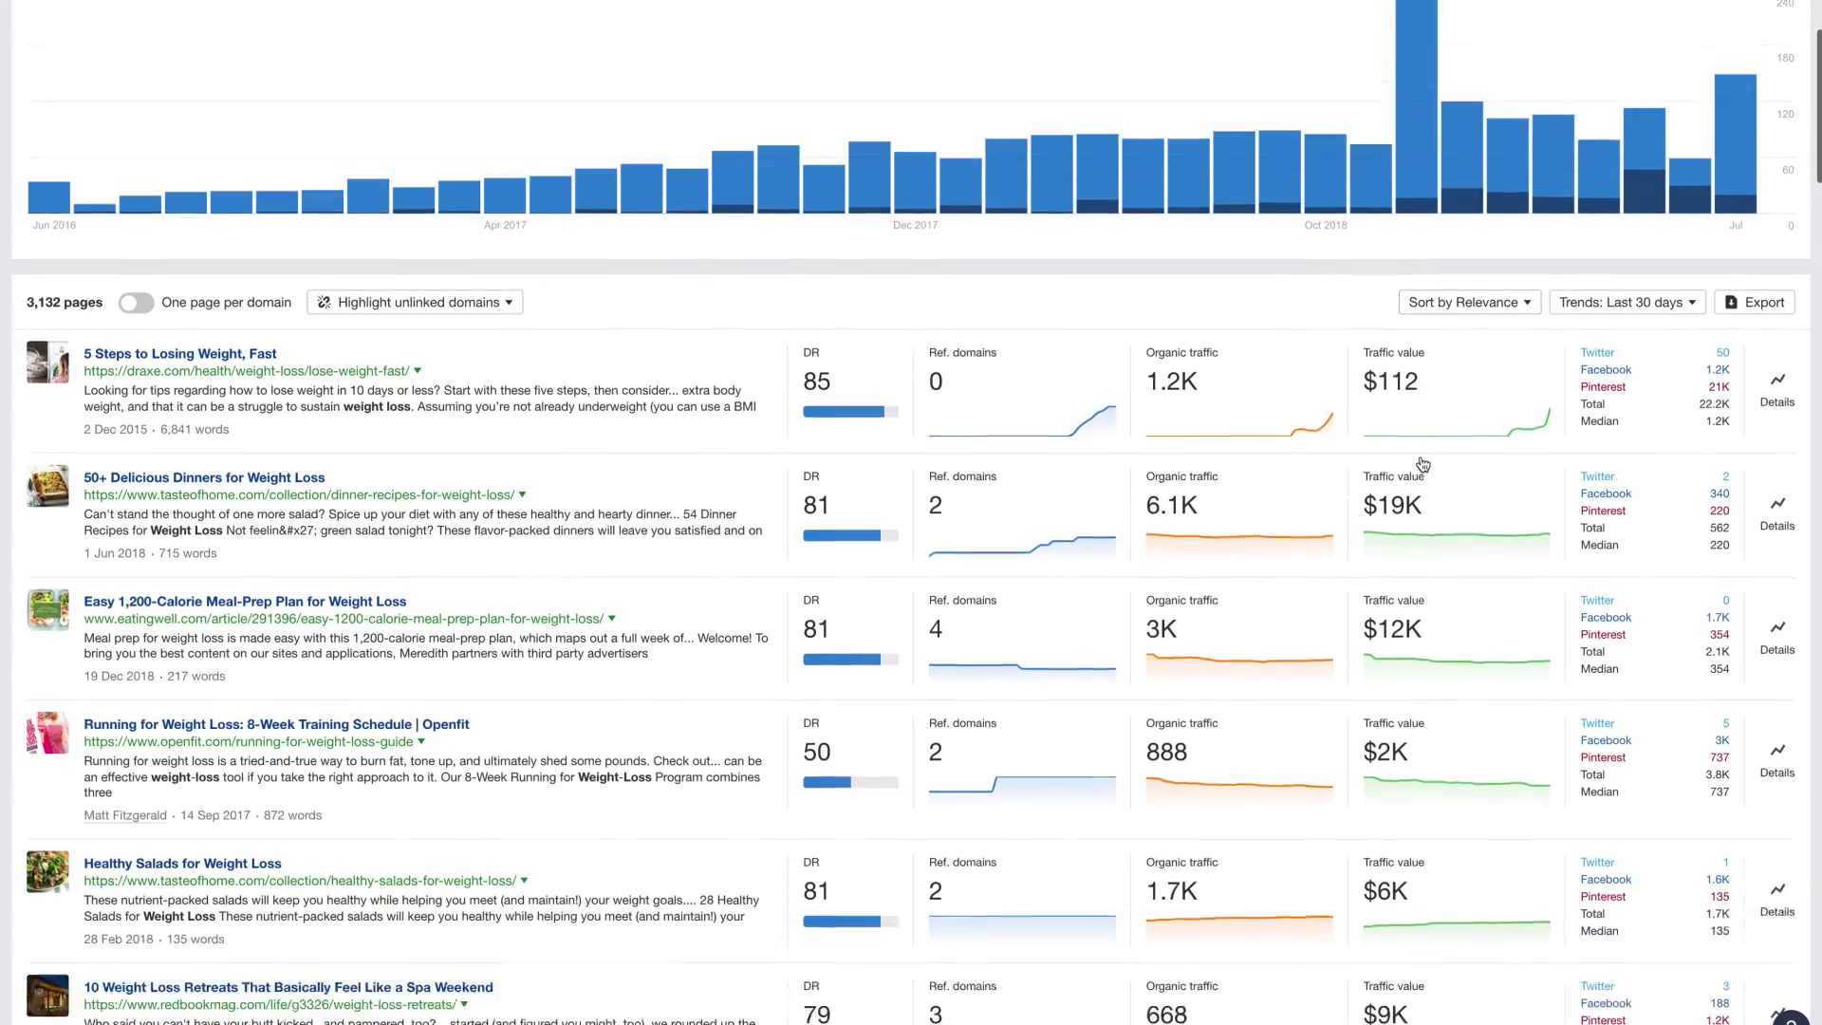
Look through the filtered pages and open the organic traffic details of the Easy 1,200-Calorie Meal-Prep Plan page.
{"action": "scroll", "coordinate": [1423, 460], "scroll_direction": "down", "scroll_amount": 5}
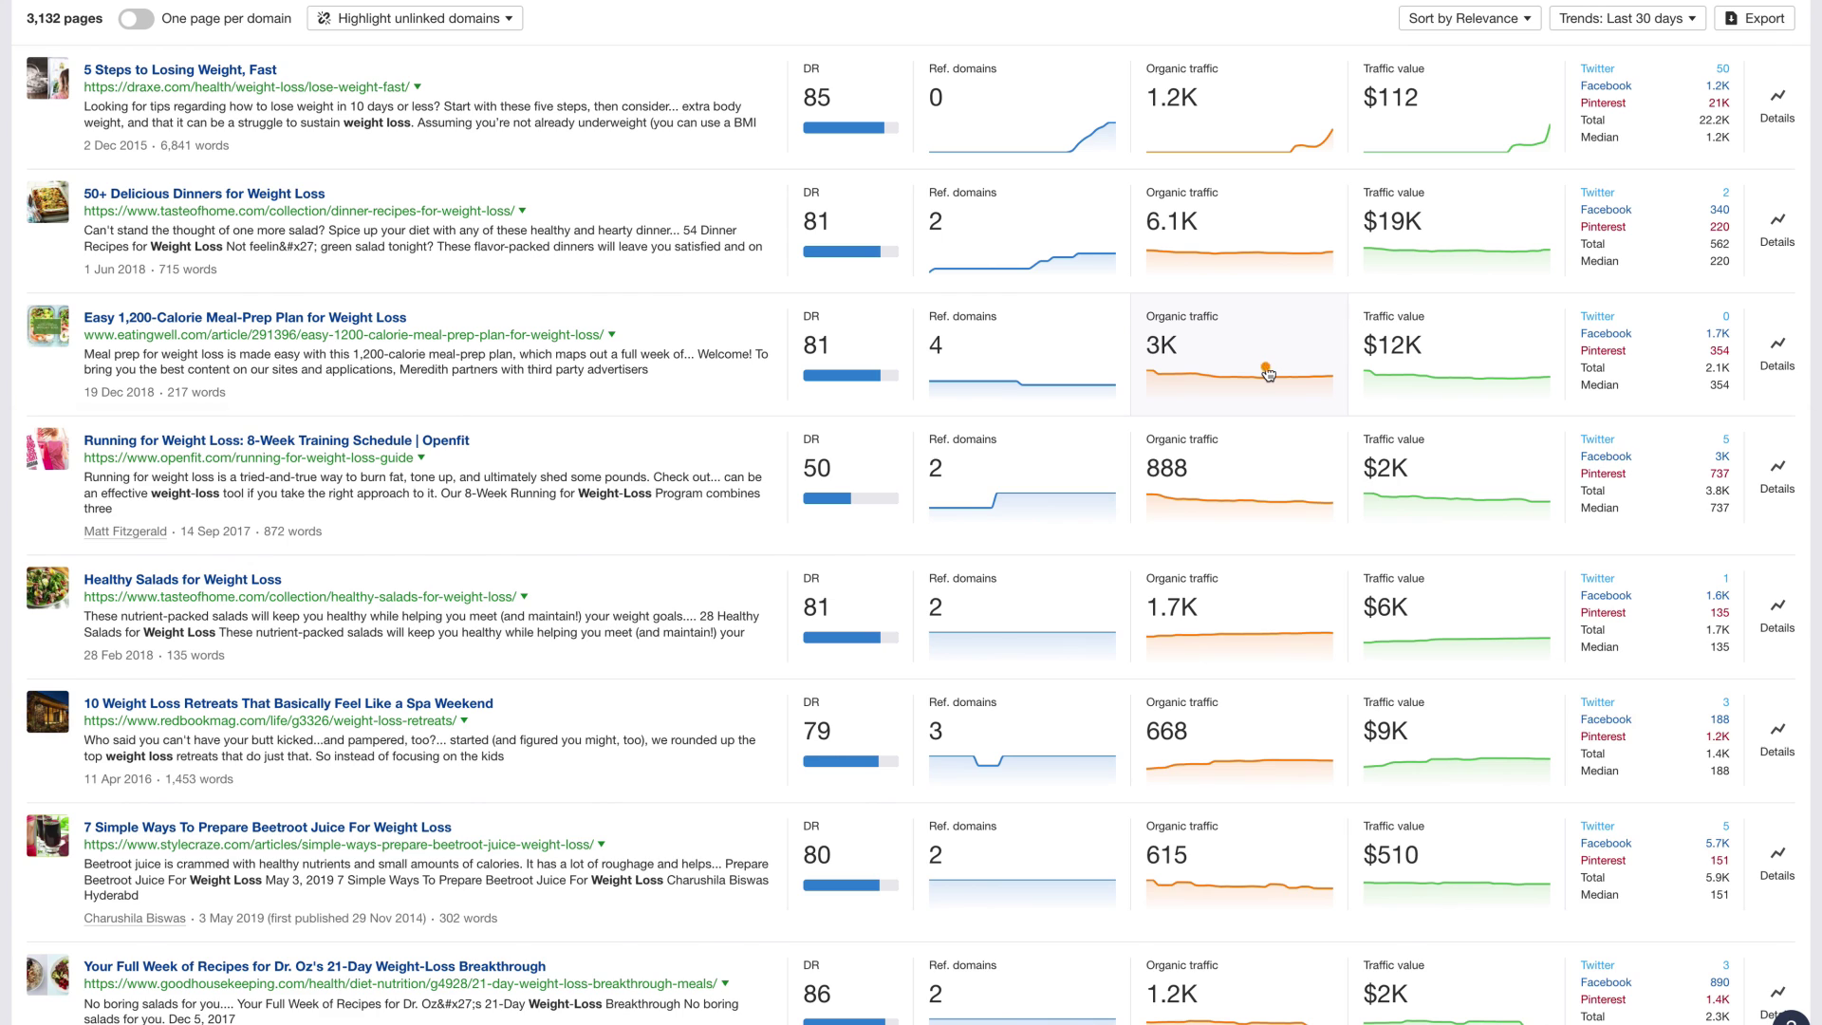
{"action": "left_click", "coordinate": [1268, 373]}
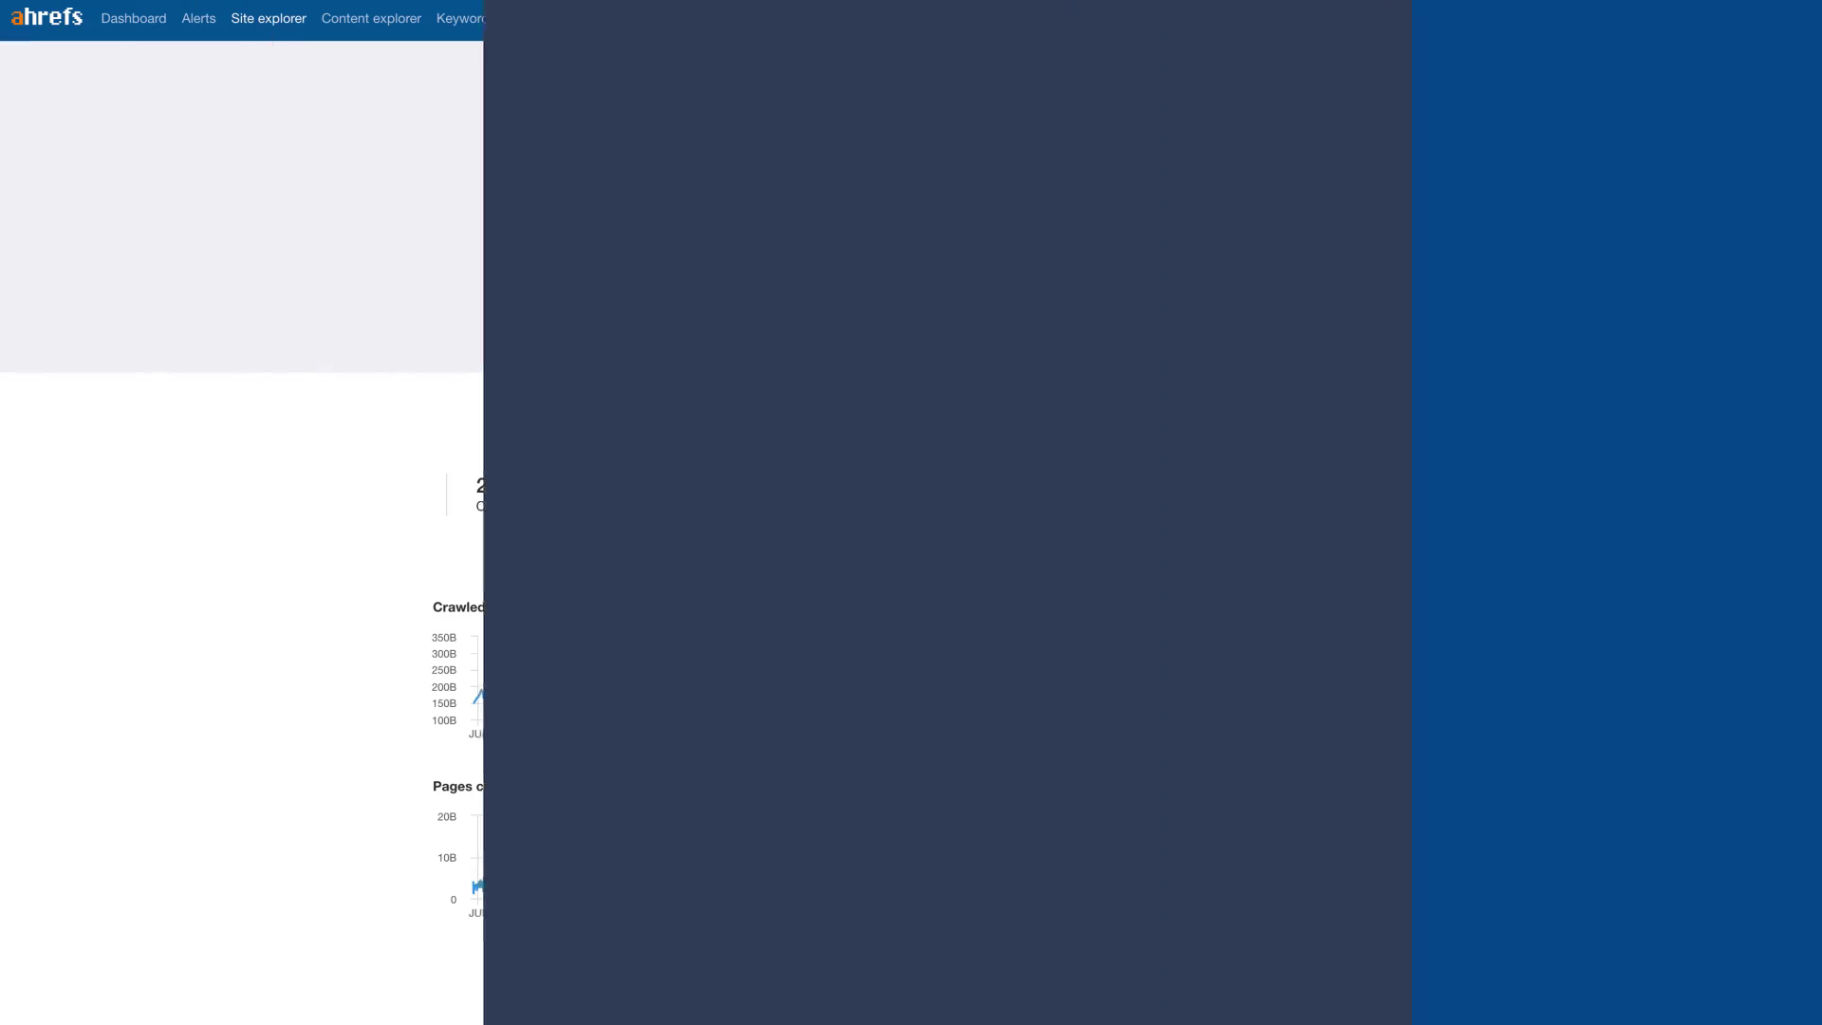
{"action": "type", "text": "https://forums.golfwrx.com/"}
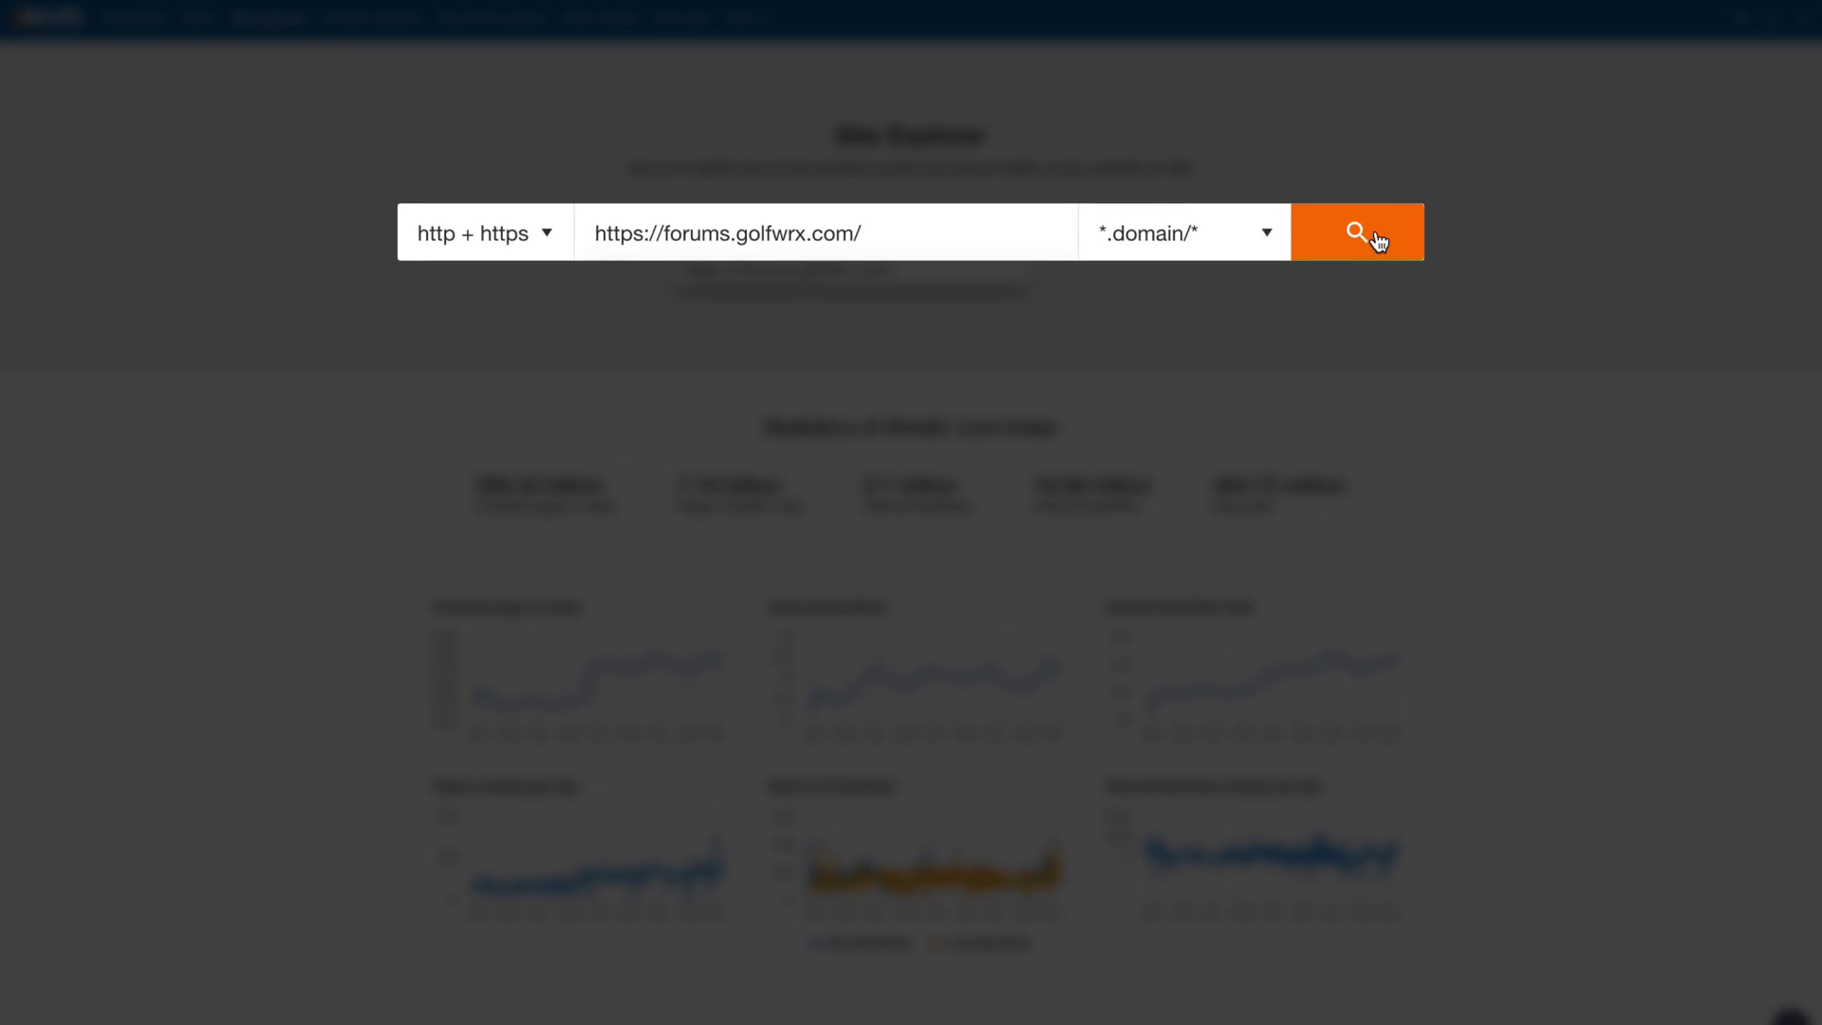
{"action": "left_click", "coordinate": [1372, 239]}
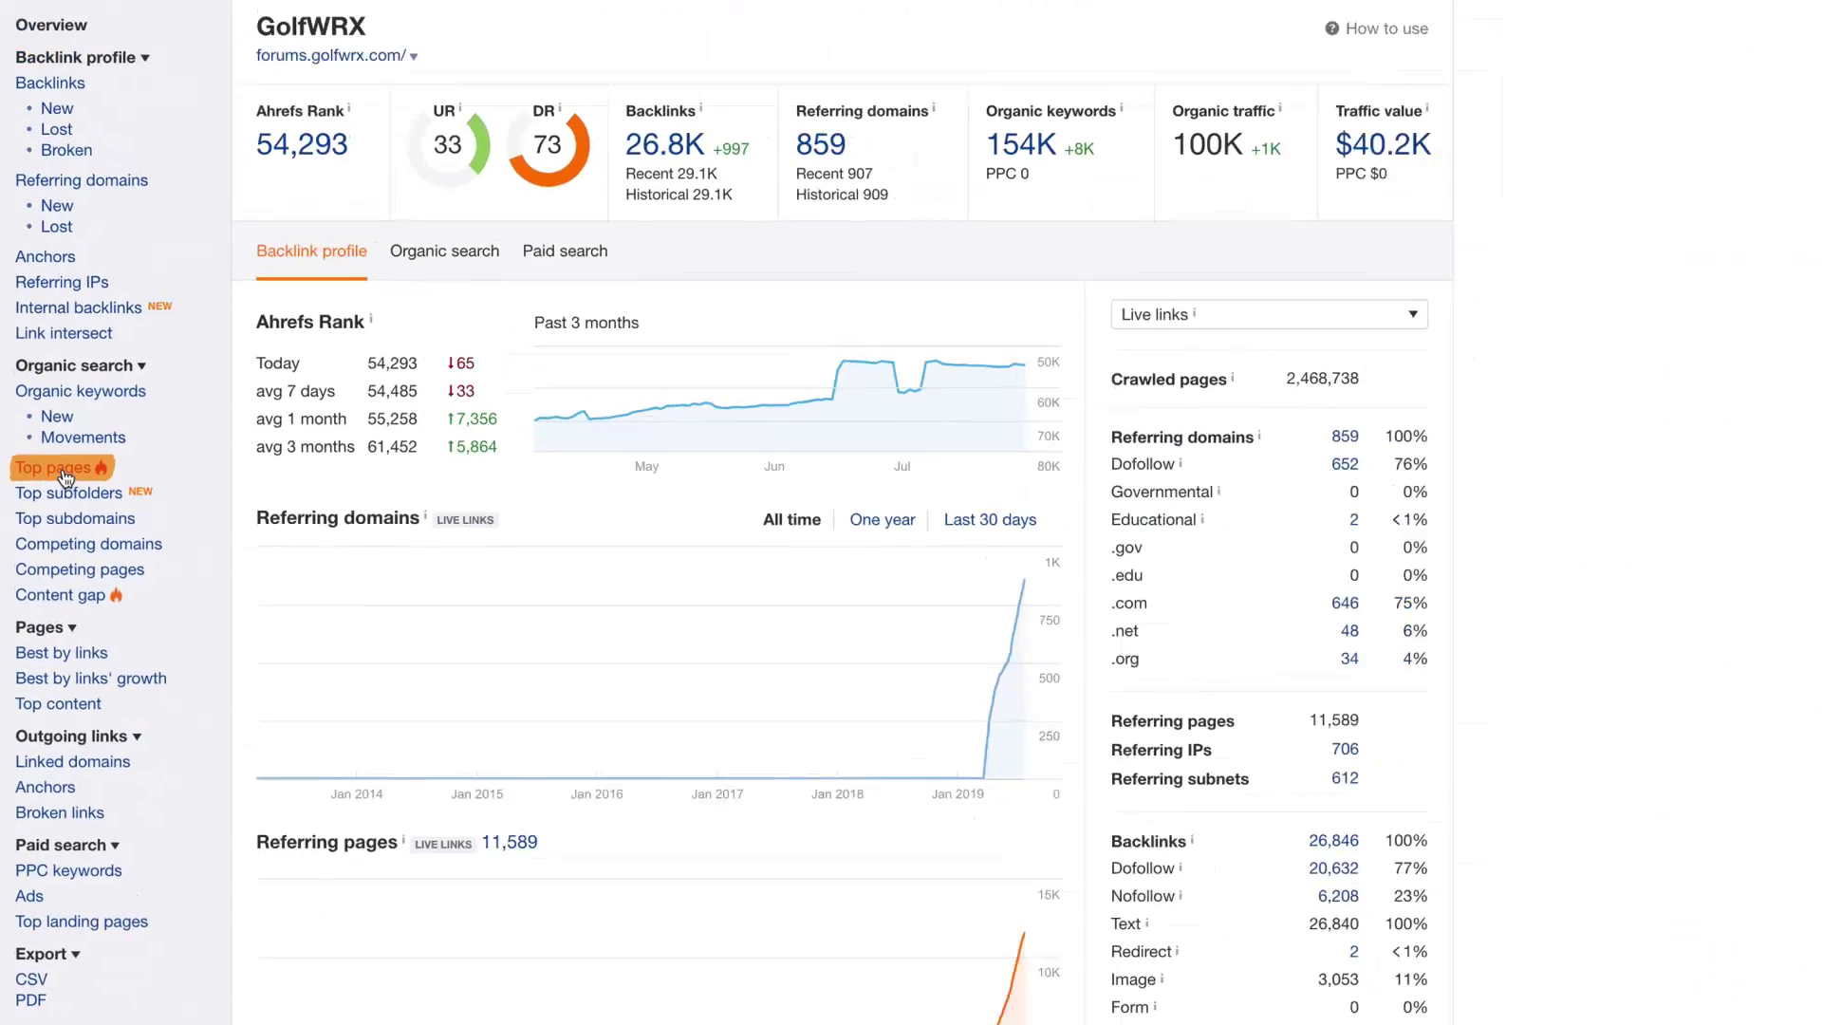
{"action": "left_click", "coordinate": [105, 461]}
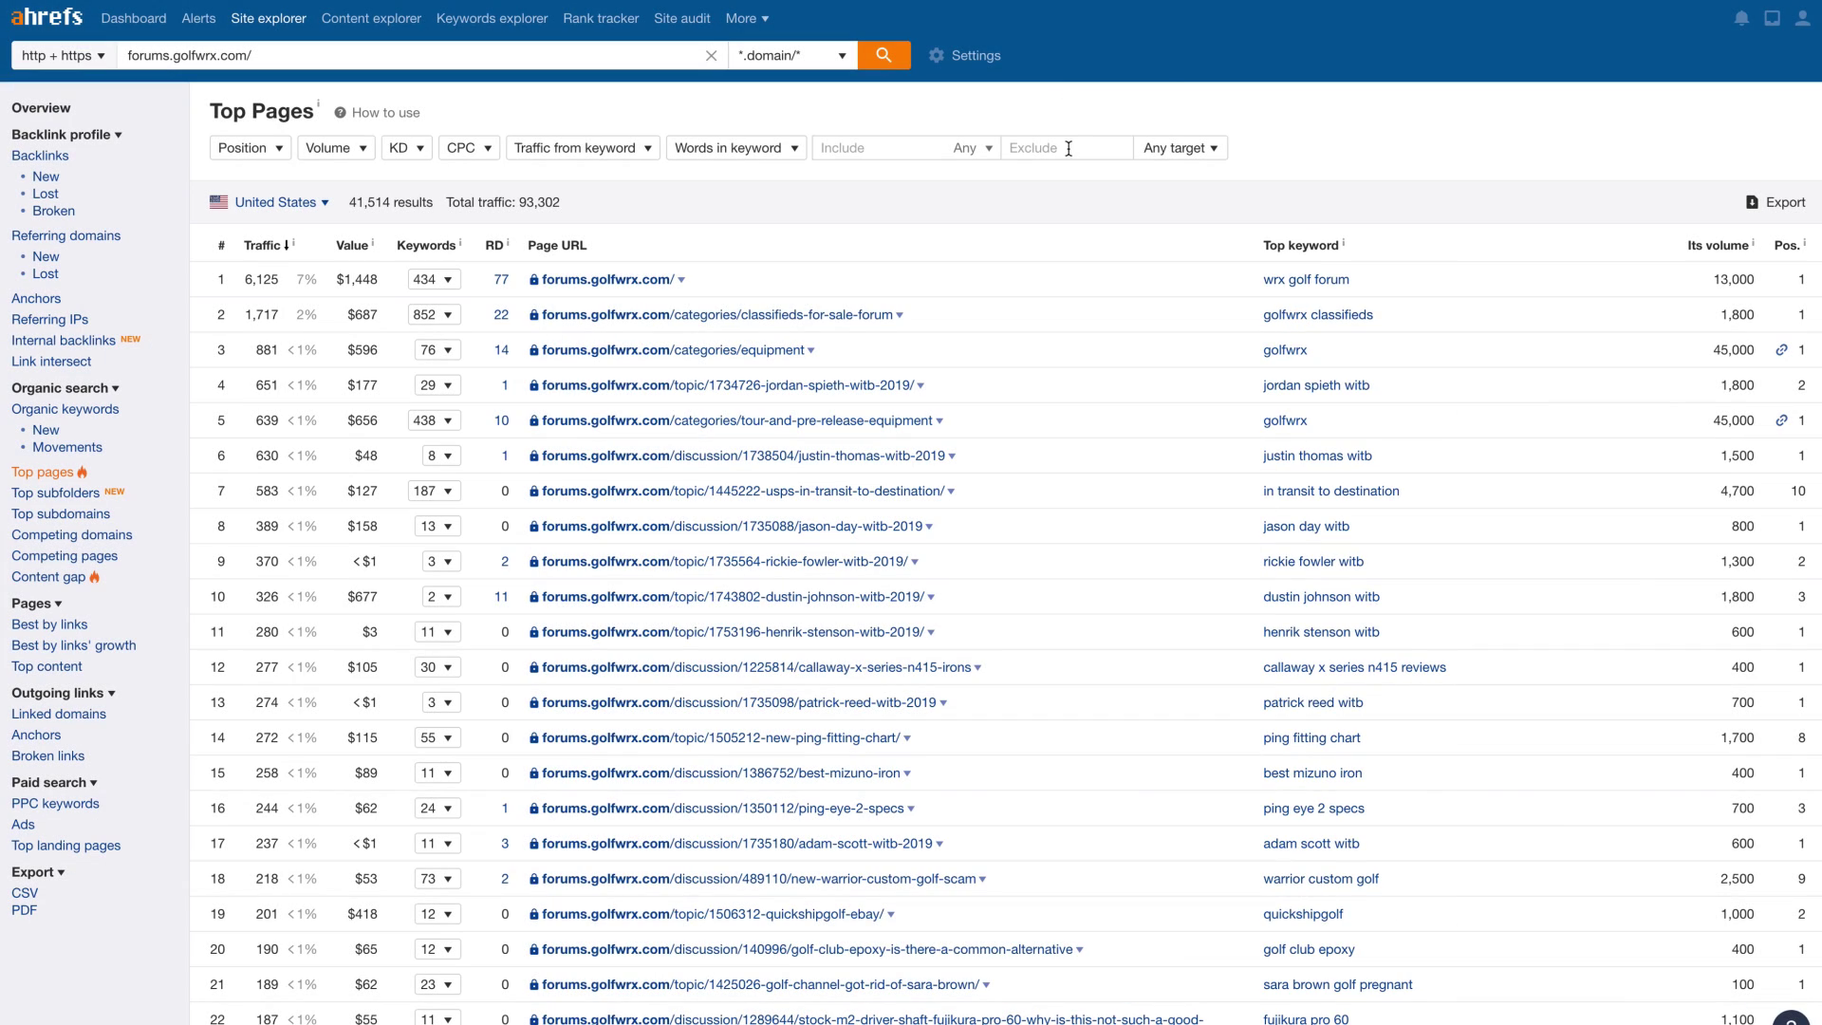
Exclude wrx and golfwrx from the top pages, matching any of them in keywords only and not in URLs.
{"action": "mouse_move", "coordinate": [1068, 149]}
{"action": "type", "text": "wrx,golfwrx"}
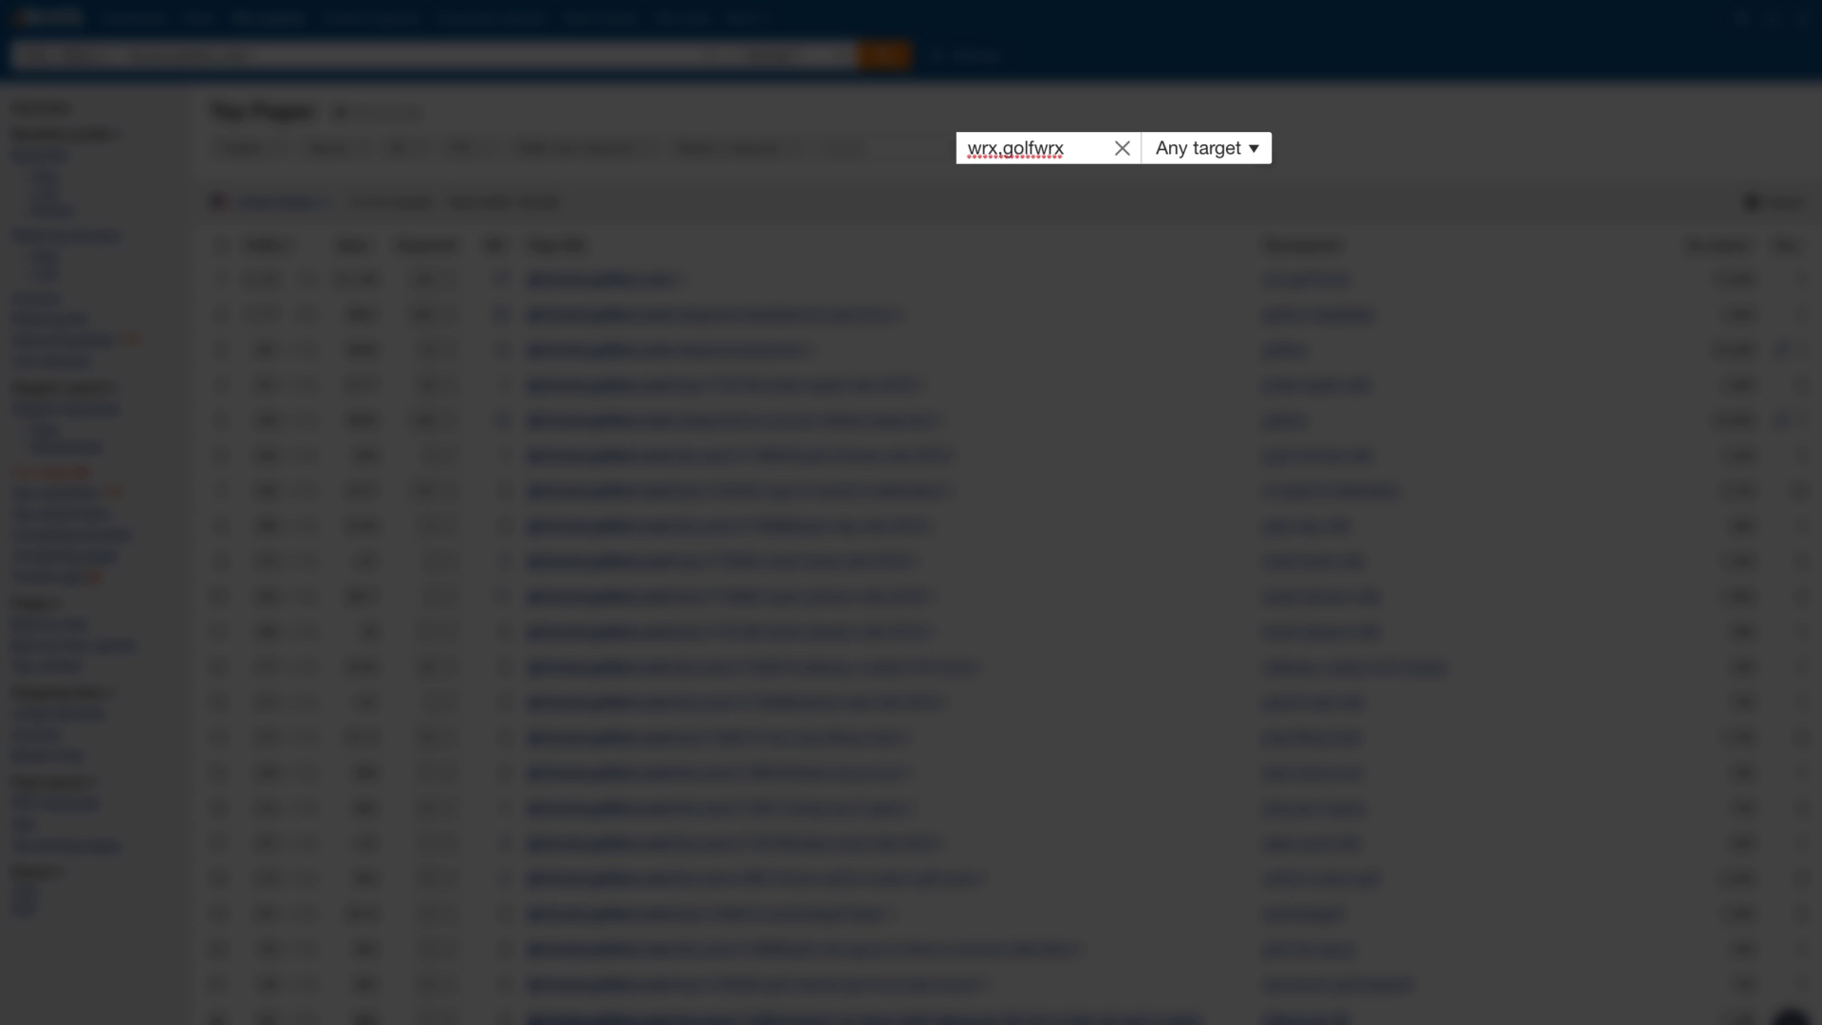
{"action": "left_click", "coordinate": [1252, 152]}
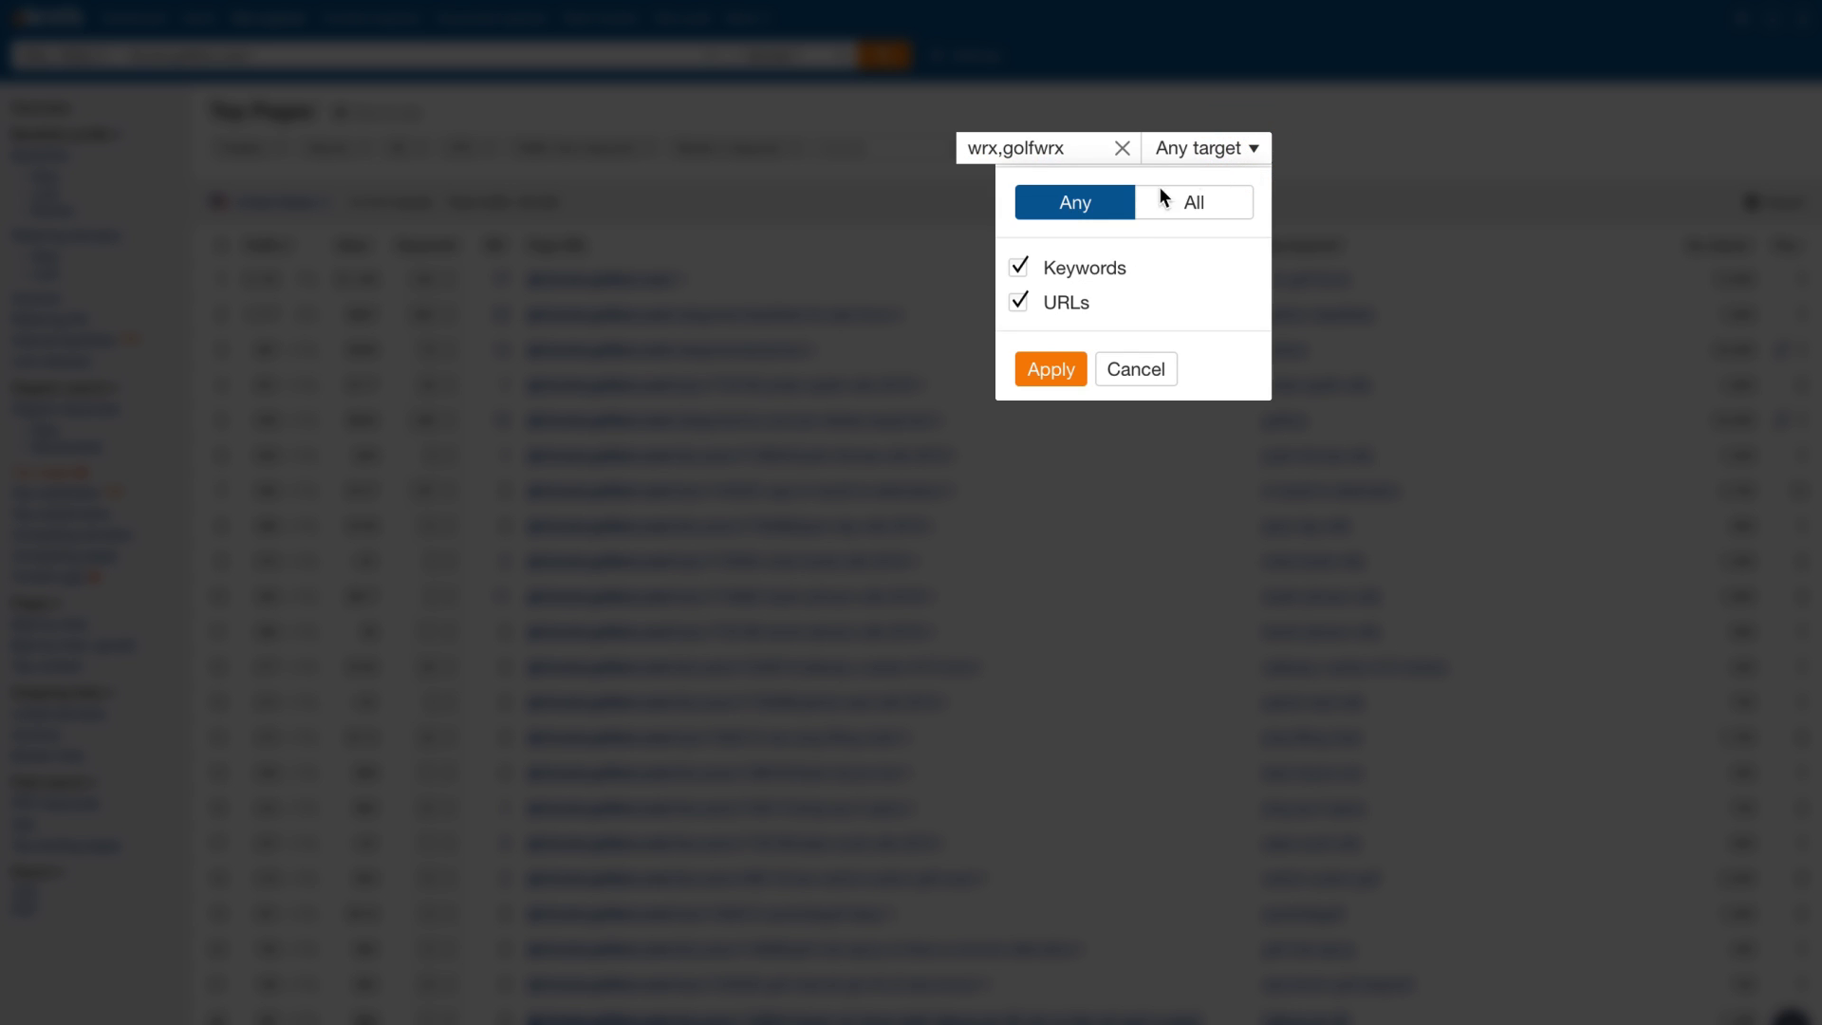
{"action": "left_click", "coordinate": [1019, 304]}
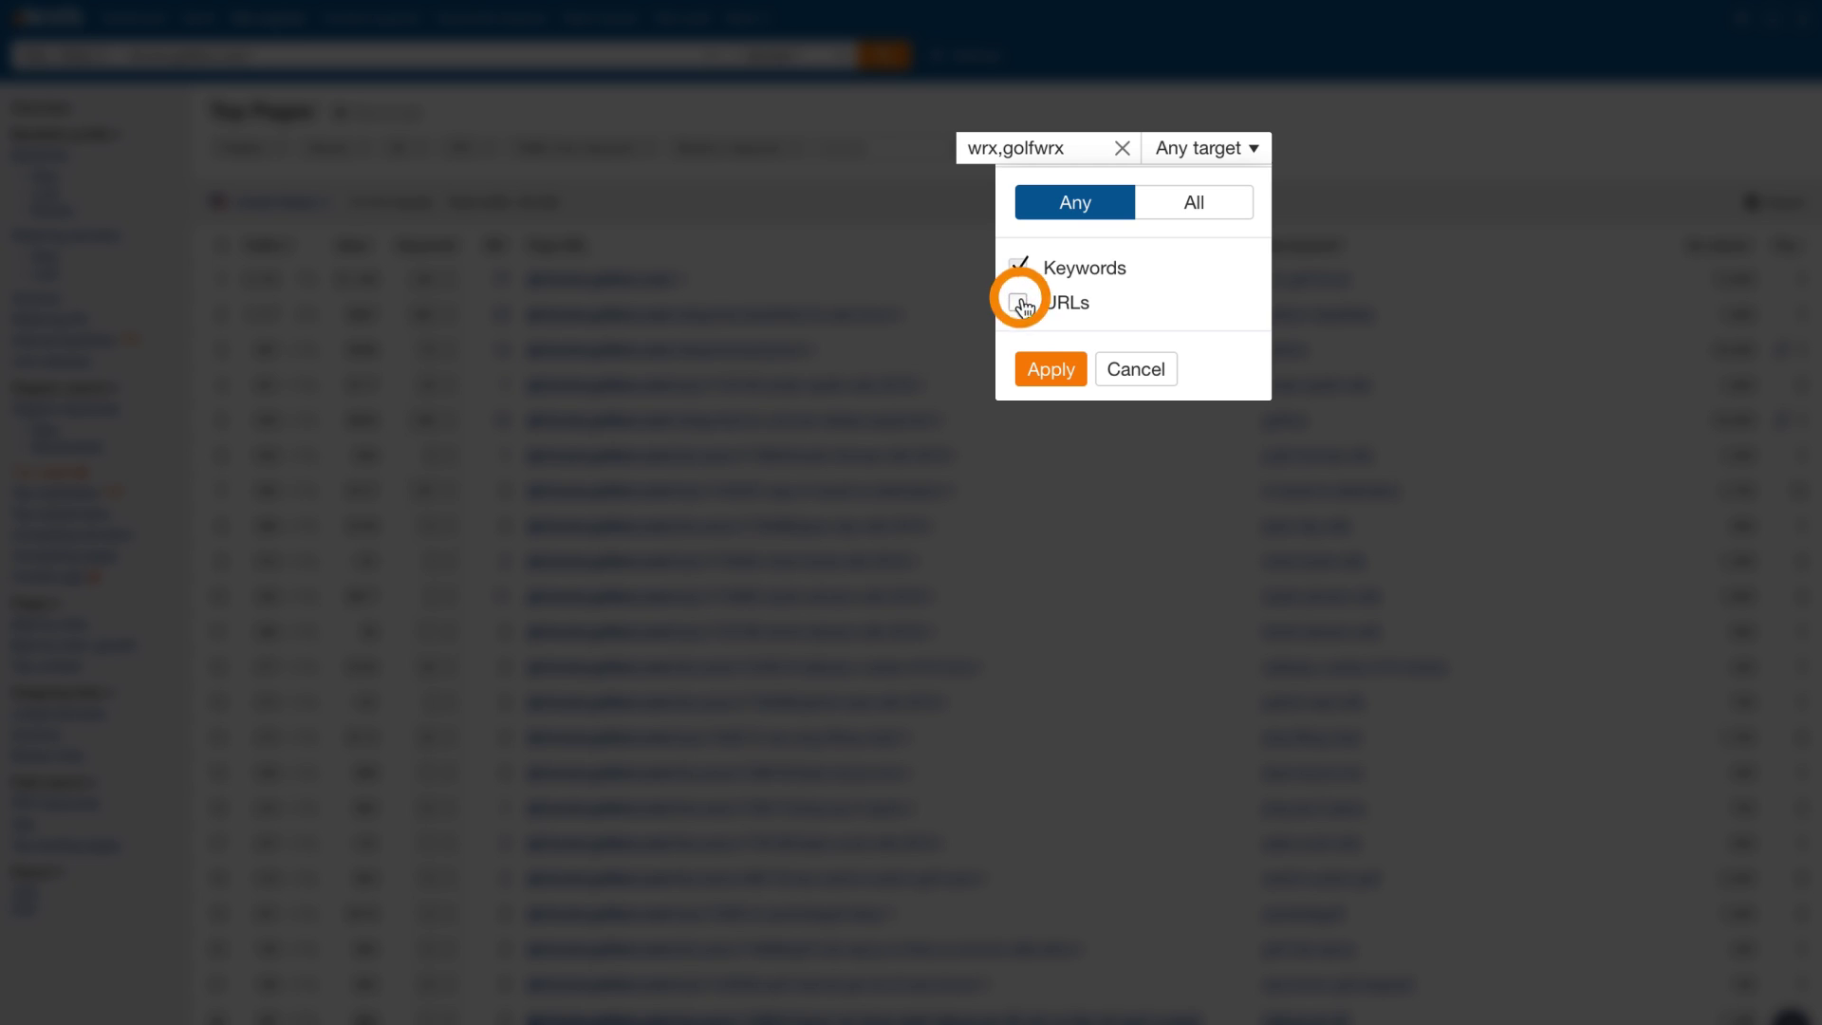
{"action": "left_click", "coordinate": [1048, 369]}
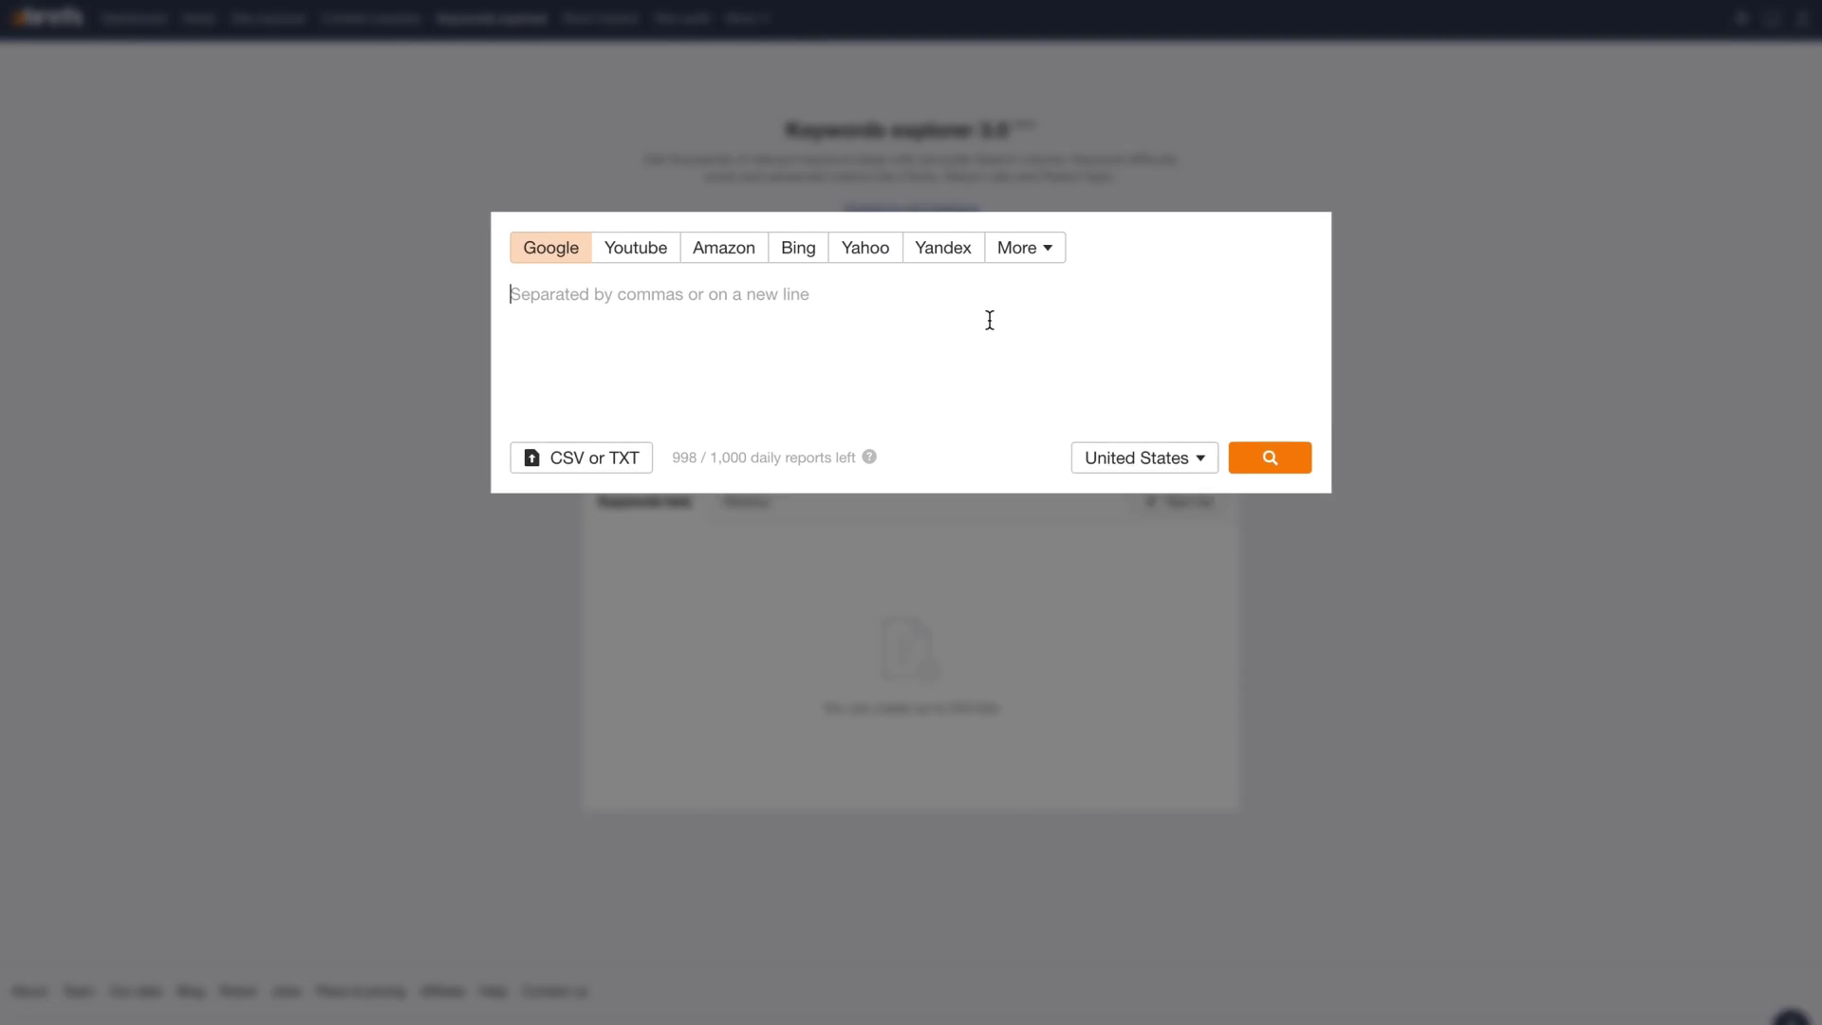
Look up "witb" for Google in the United States in Keywords Explorer and open its phrase match ideas.
{"action": "type", "text": "witb"}
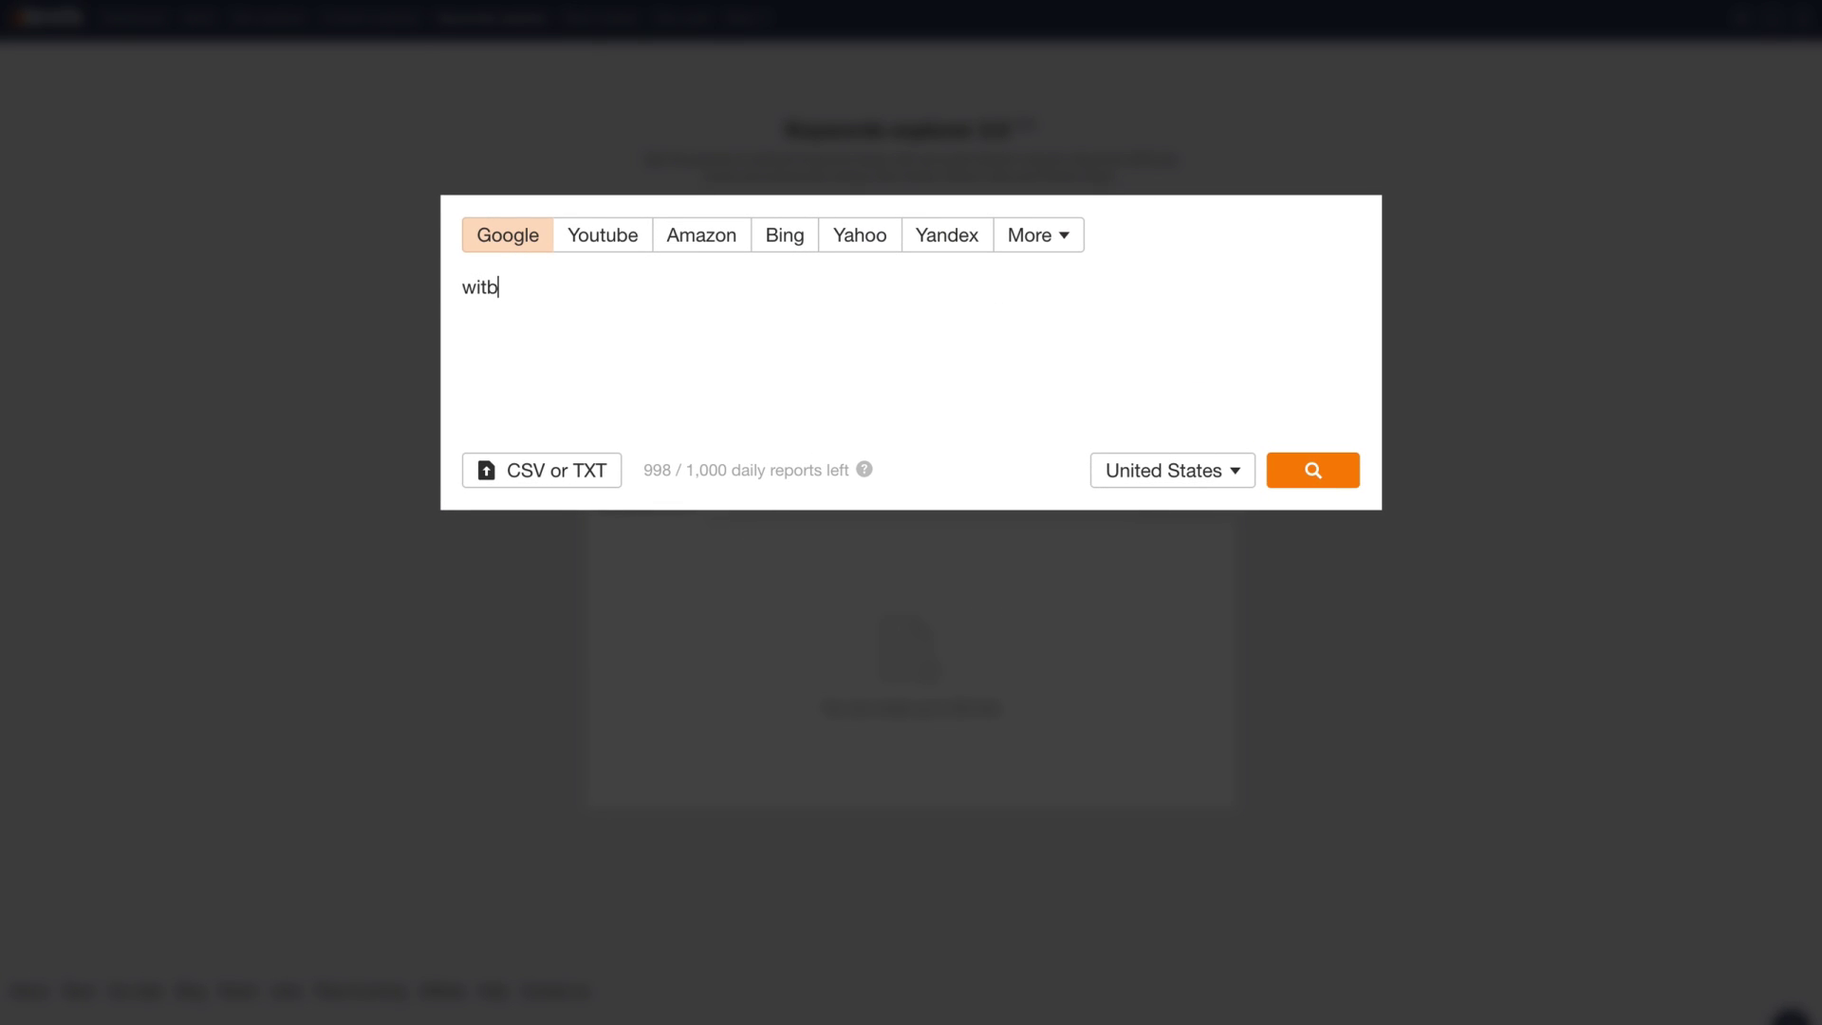
{"action": "key", "text": "Return"}
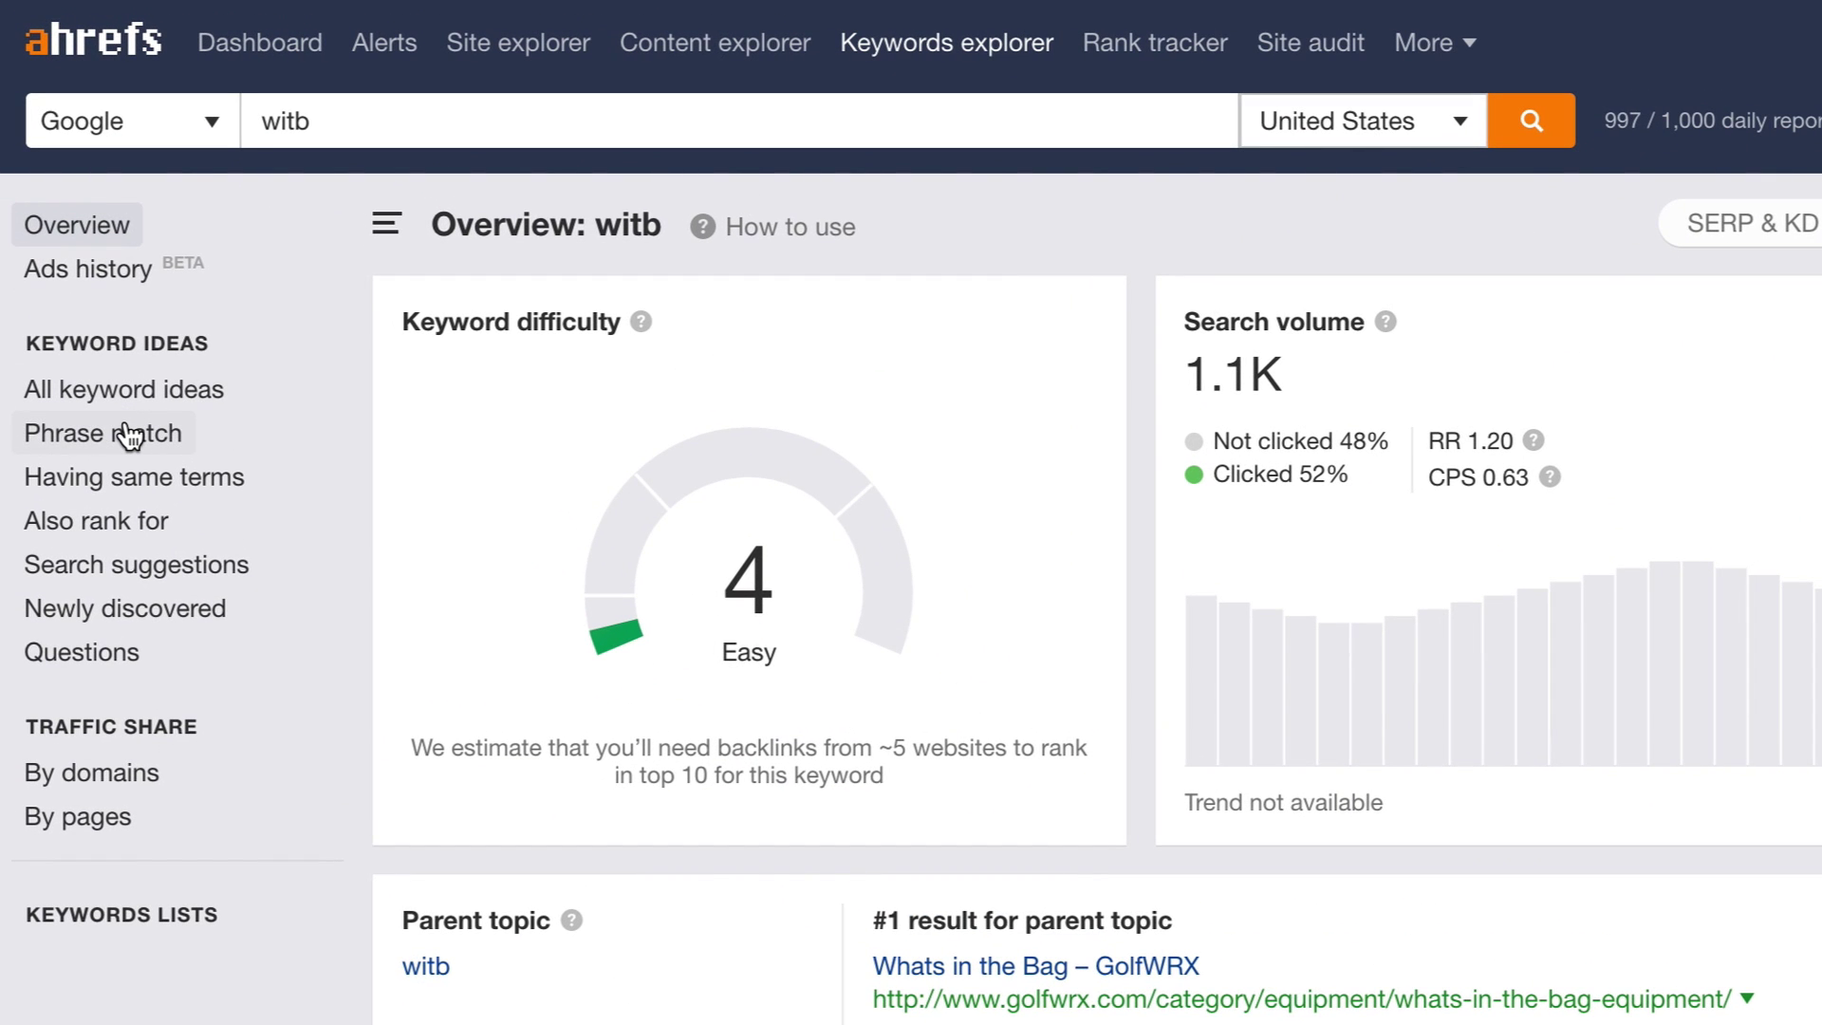
{"action": "left_click", "coordinate": [109, 393]}
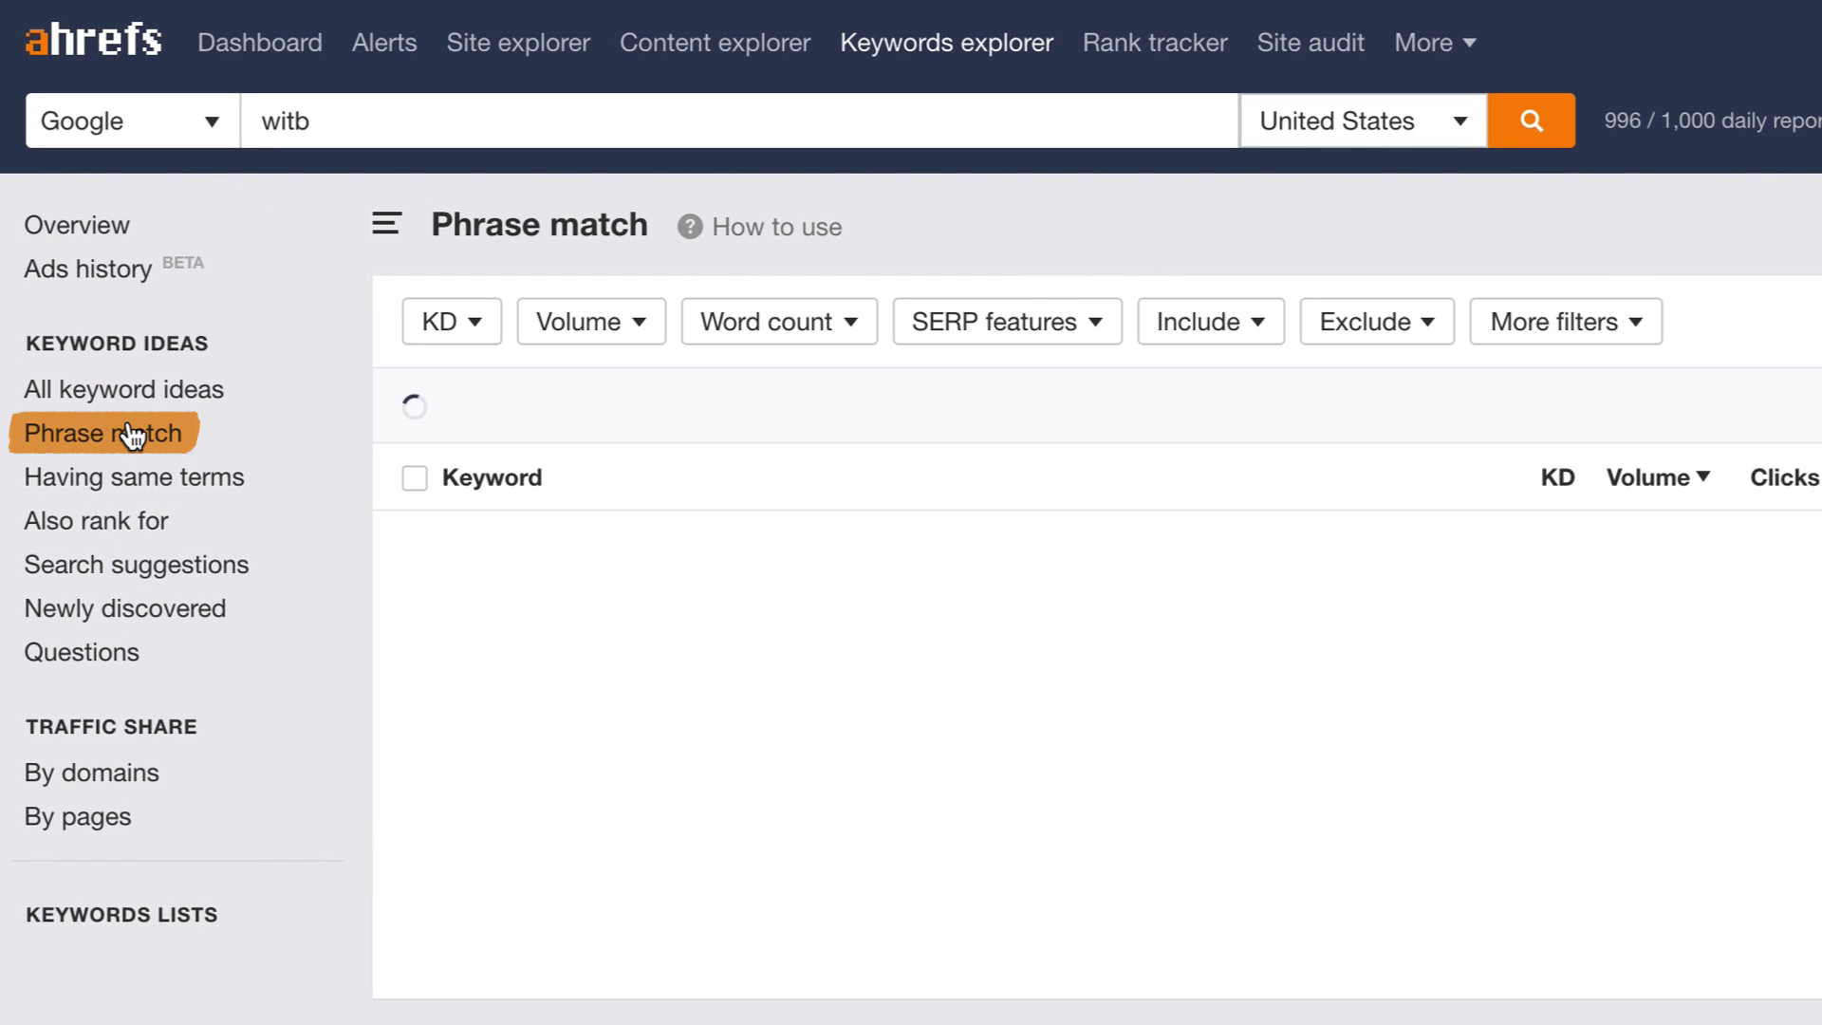